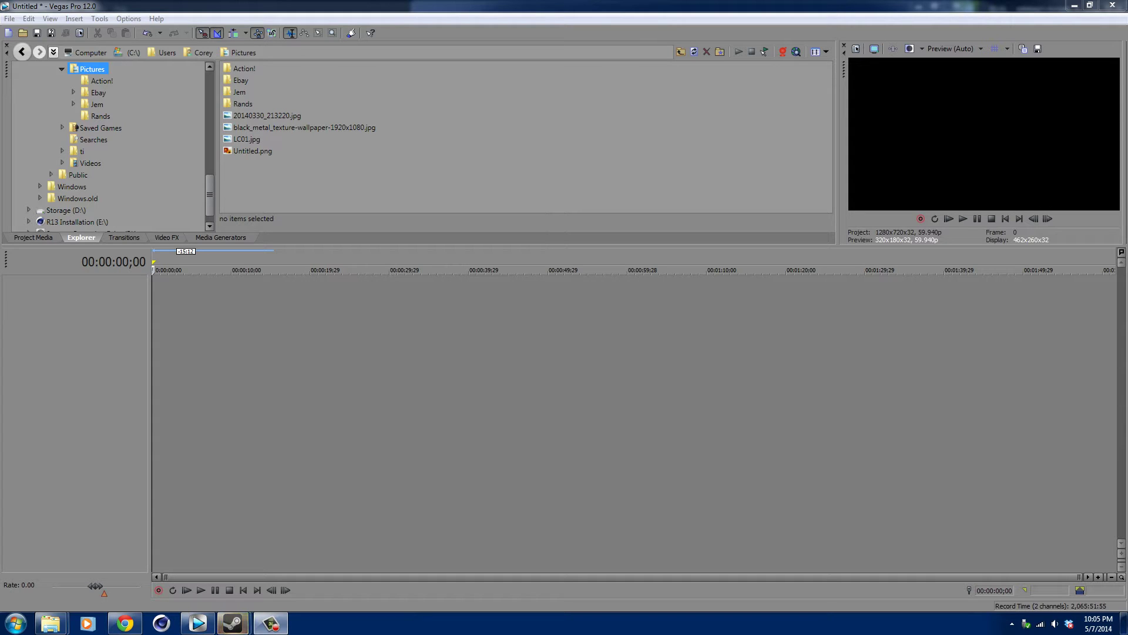
Place the black metal texture image at the timeline start and add extra tracks
left_click(304, 127)
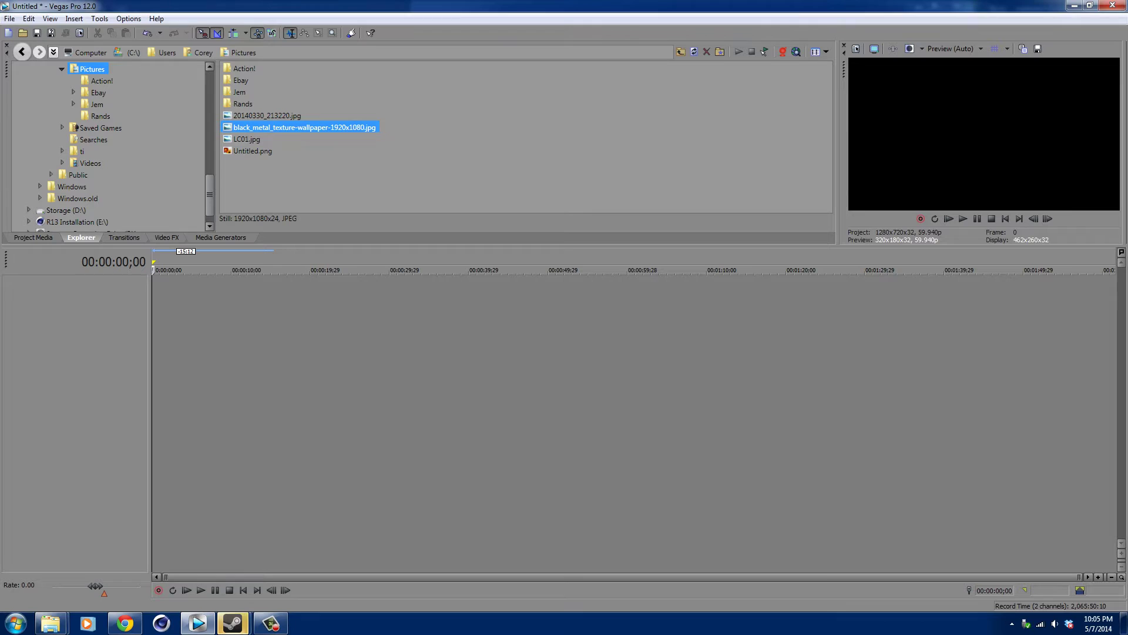
left_click_drag(303, 127, 170, 300)
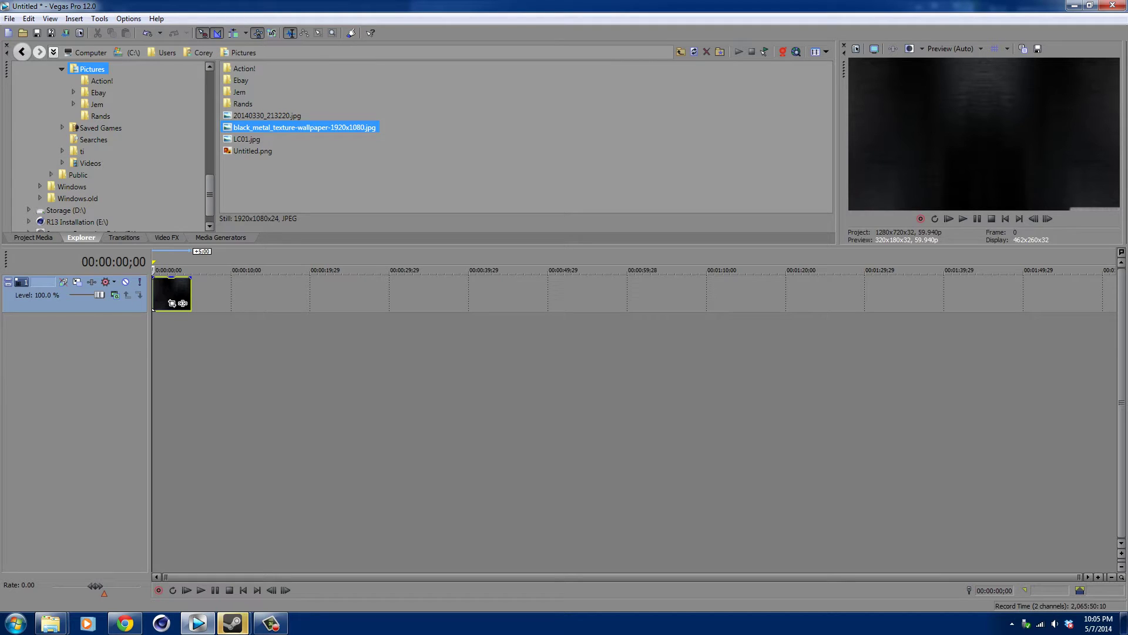
key("ctrl+q")
key("ctrl+q")
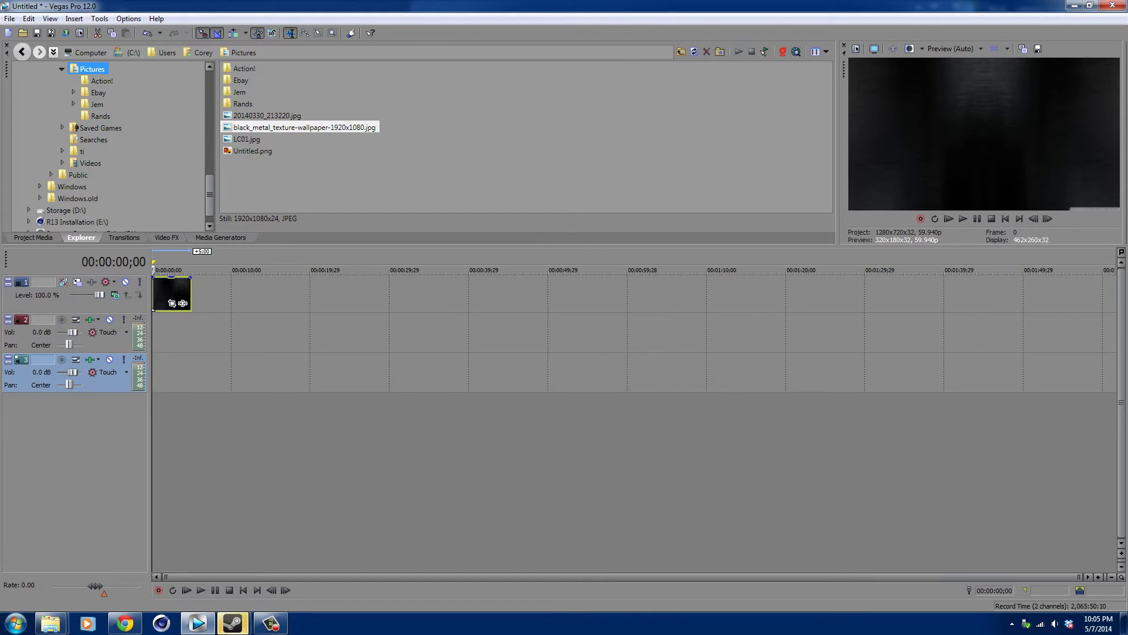
key("ctrl+q")
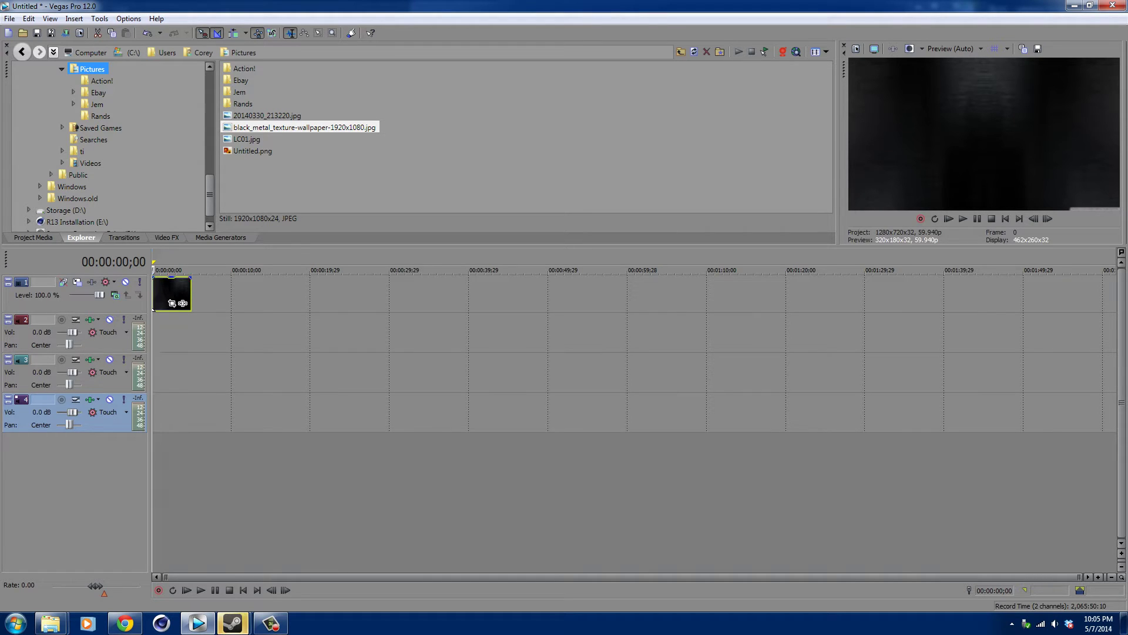
Delete the three unwanted audio tracks
right_click(171, 331)
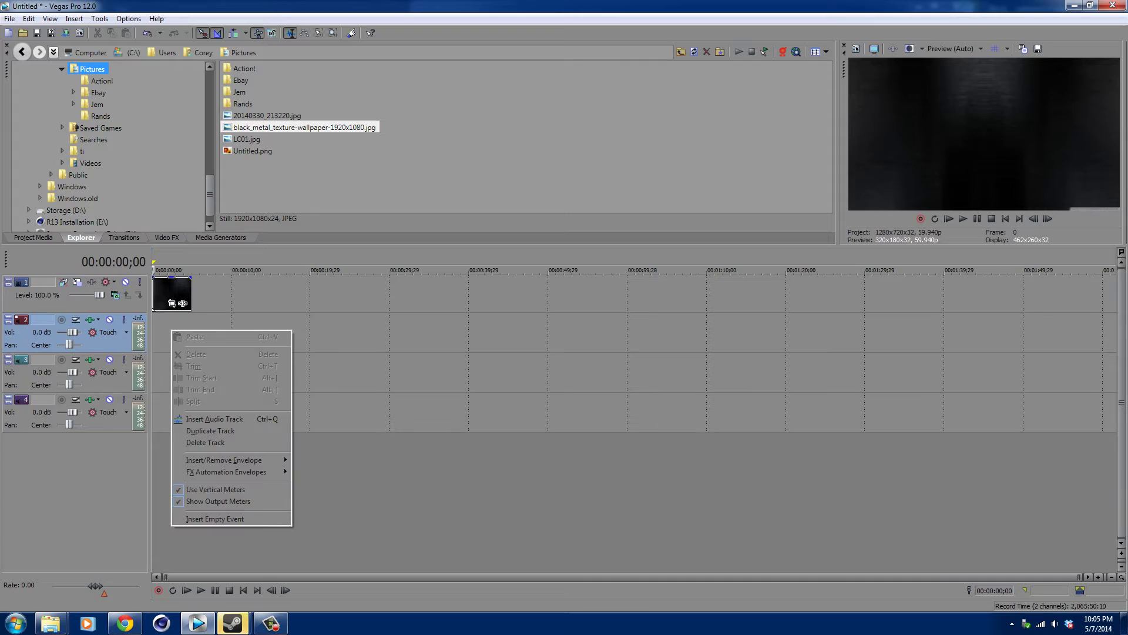
left_click(205, 443)
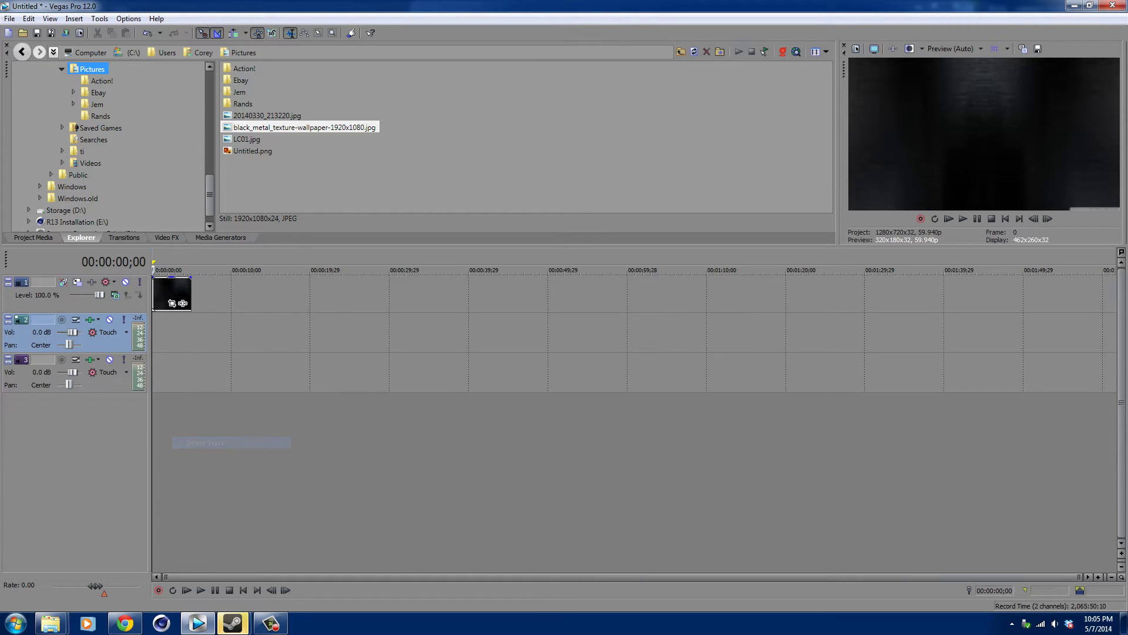
right_click(171, 330)
left_click(206, 442)
right_click(174, 332)
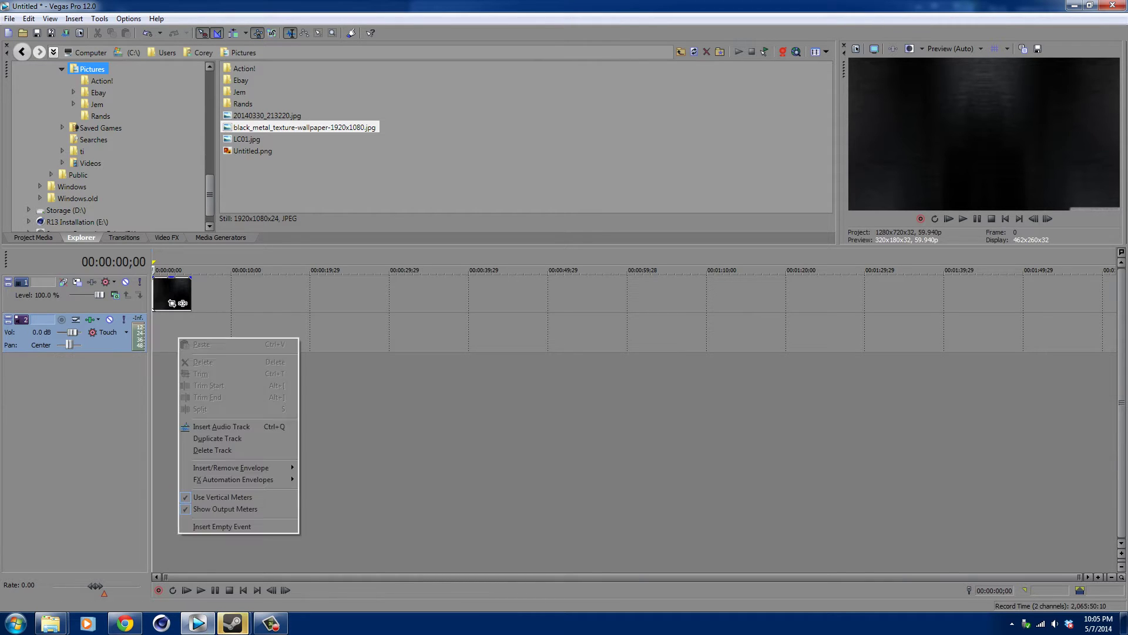
left_click(205, 442)
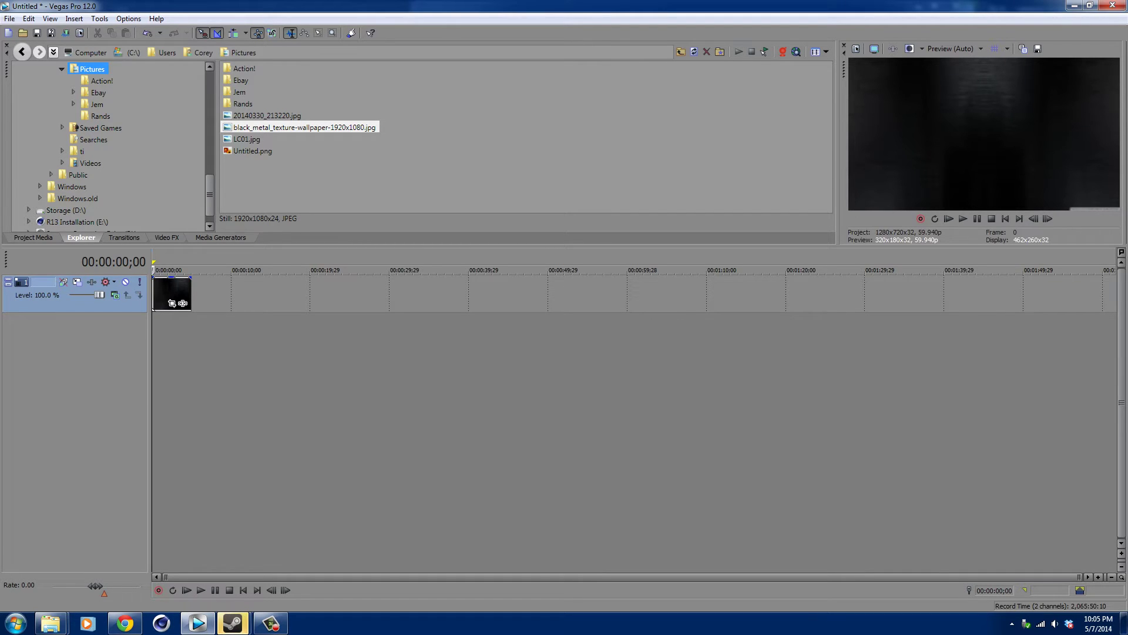
Insert empty video tracks and move the texture image up to track 3
right_click(103, 345)
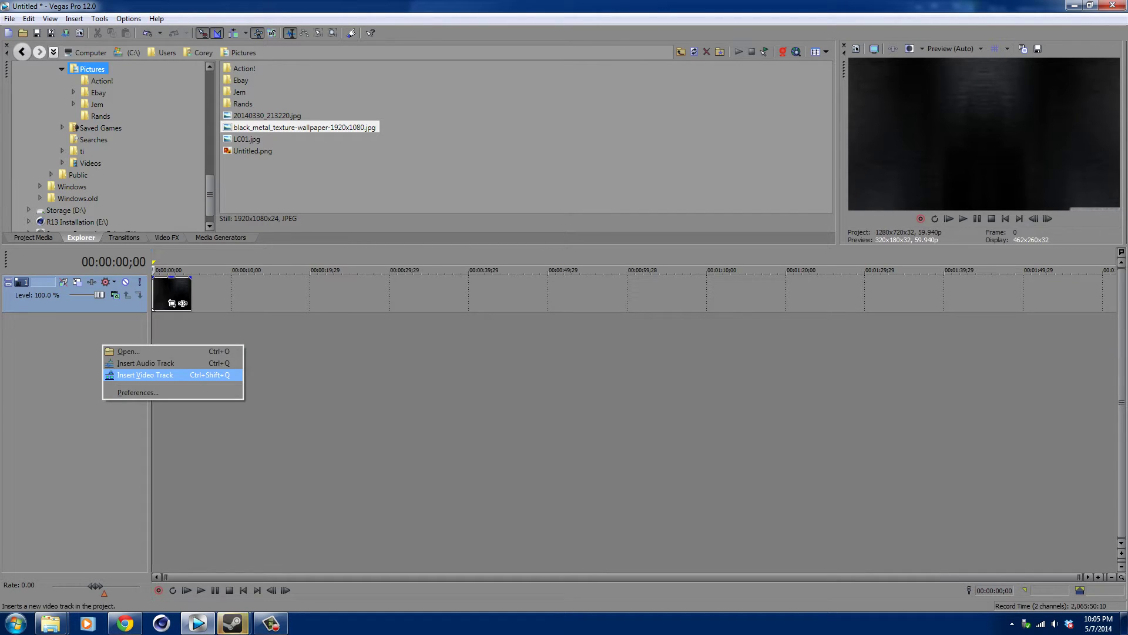
key("Escape")
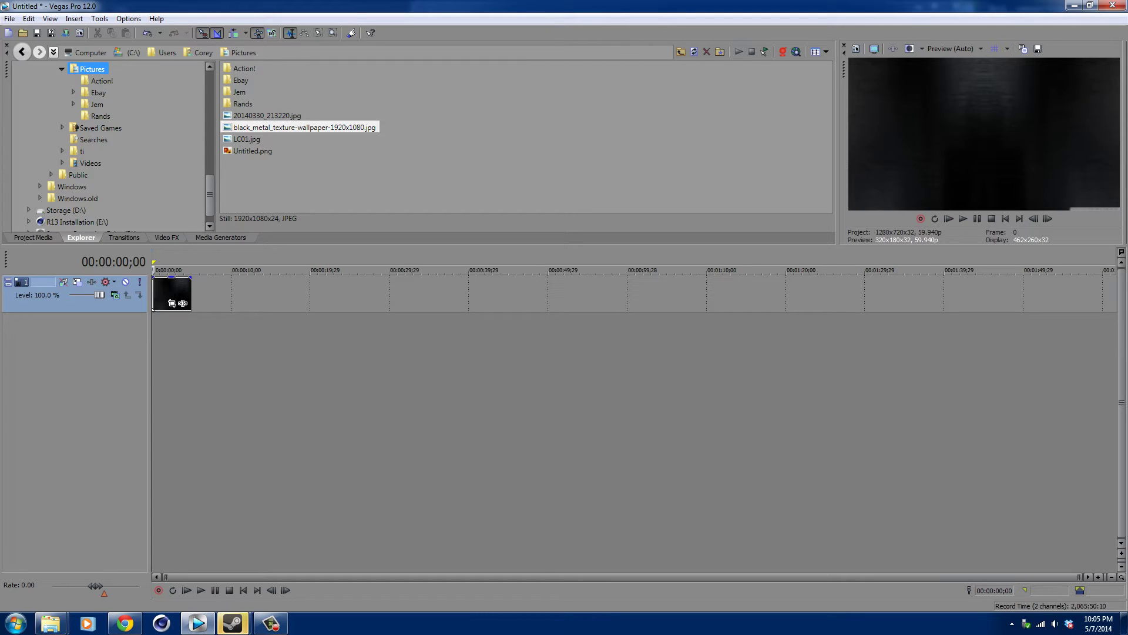
key("ctrl+shift+q")
key("ctrl+shift+q")
key("ctrl+shift+q")
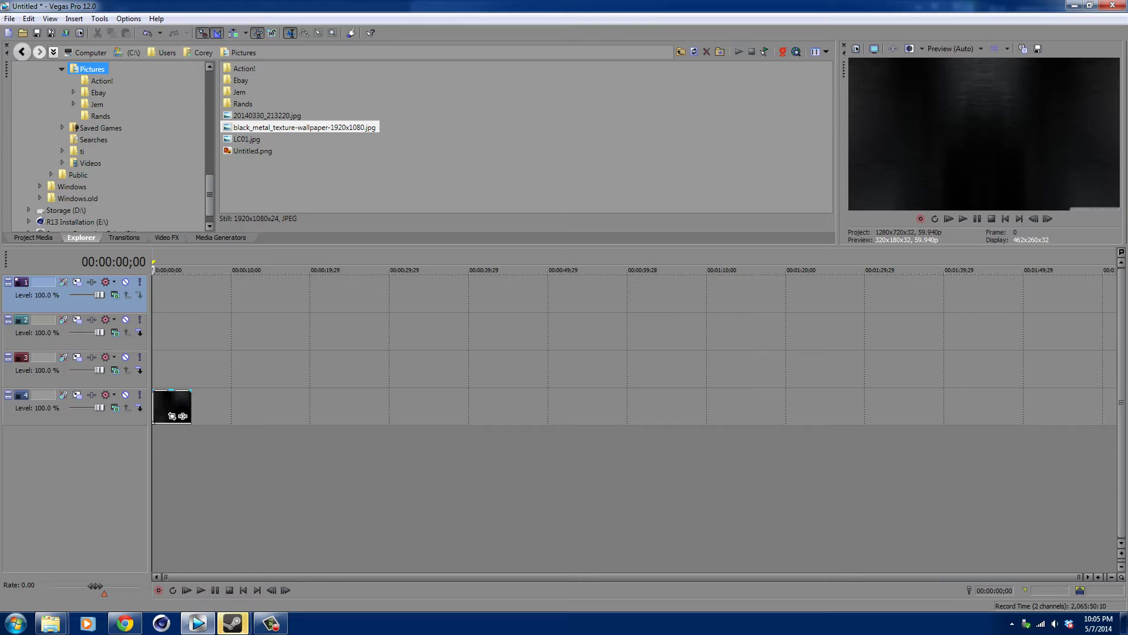
left_click_drag(153, 421, 153, 385)
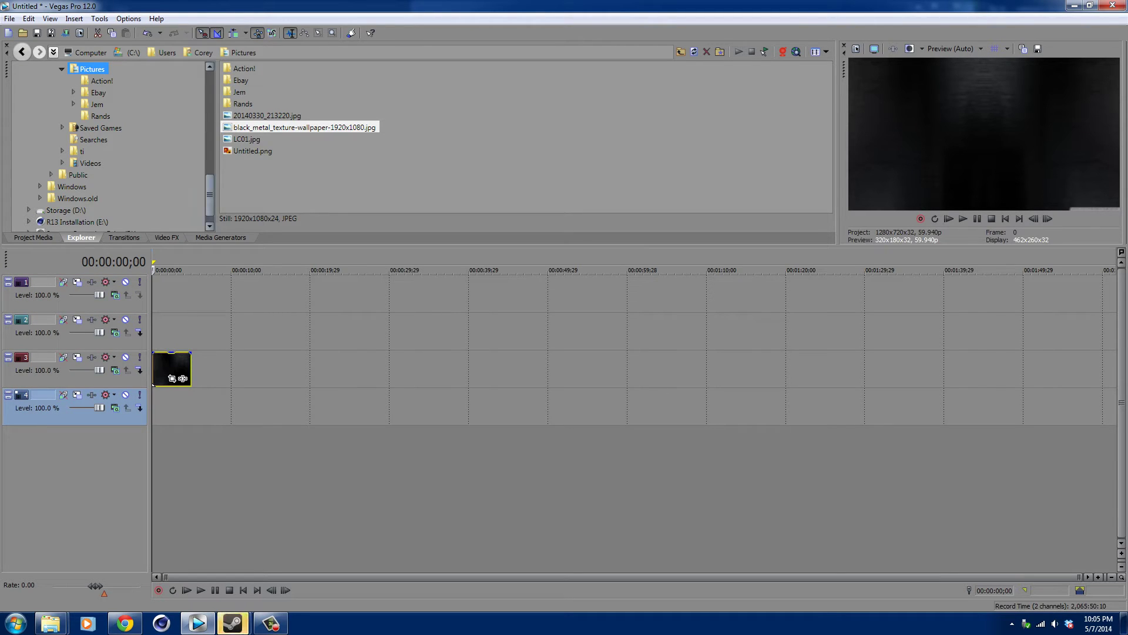
Add the 2013_10_5_19_6_17.M2TS gameplay clip and trim it, cutting at about 30 seconds
left_click(90, 162)
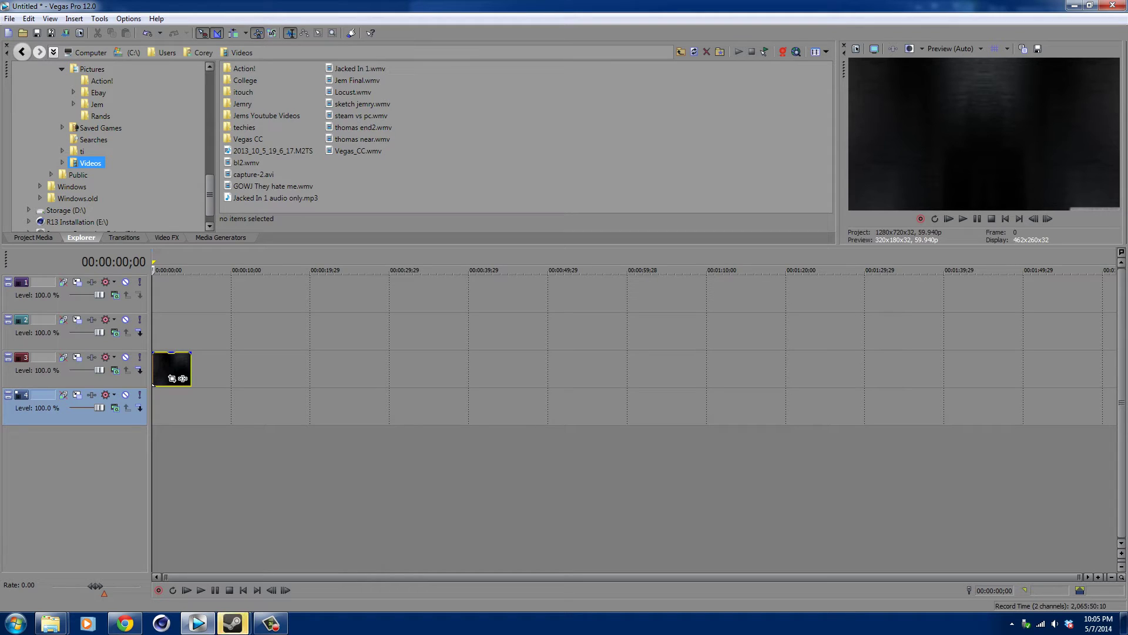
left_click(273, 151)
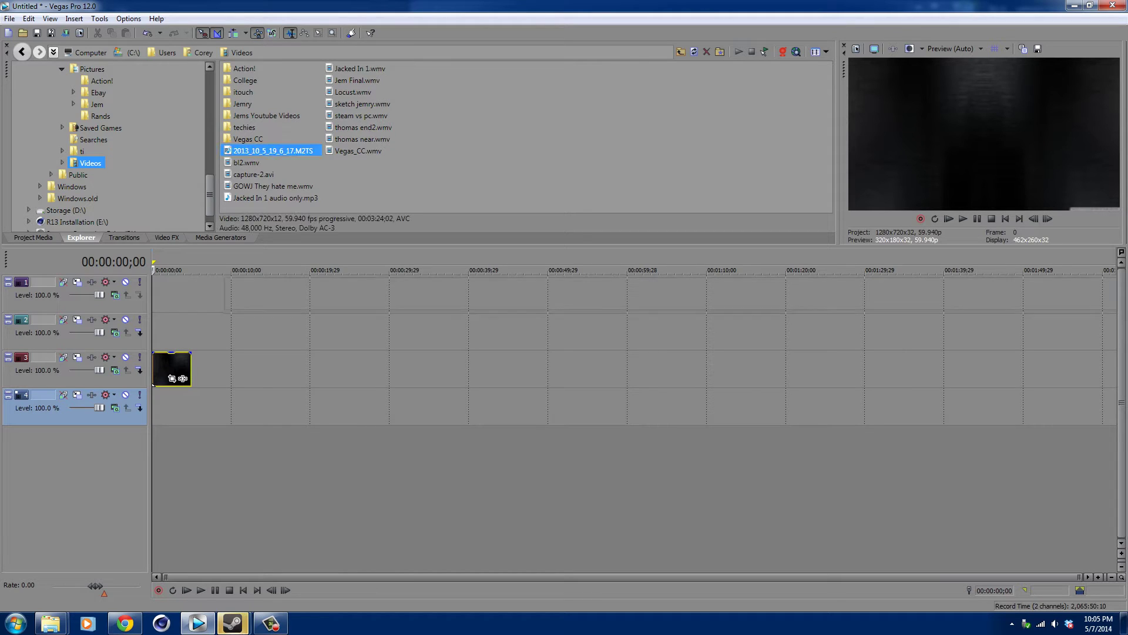
left_click_drag(176, 378, 166, 414)
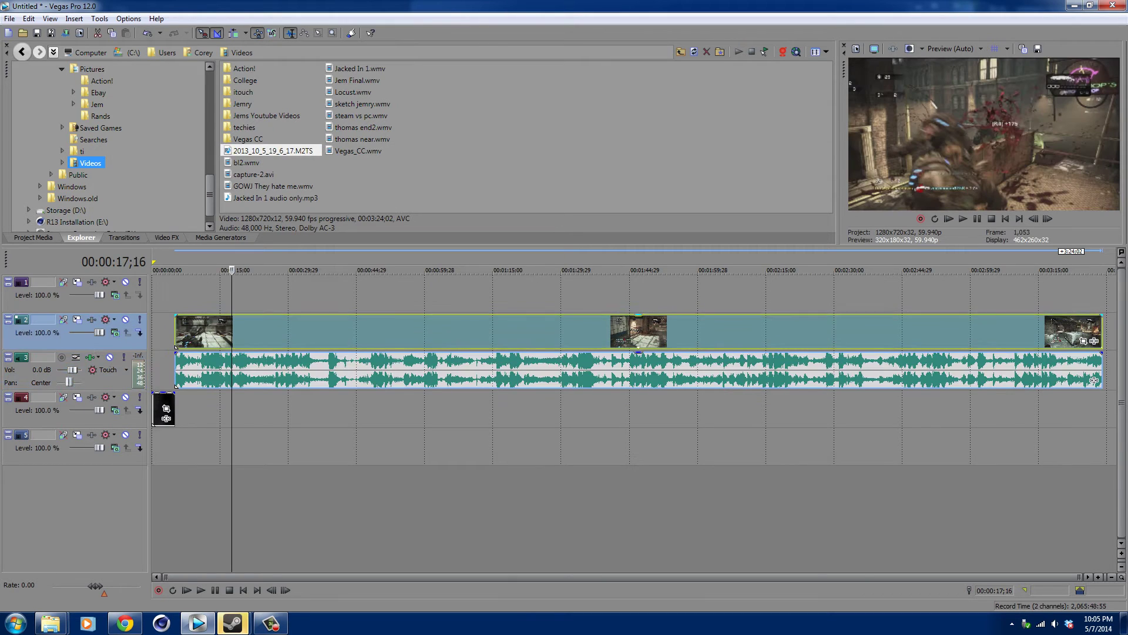
key("s")
left_click(290, 294)
key("s")
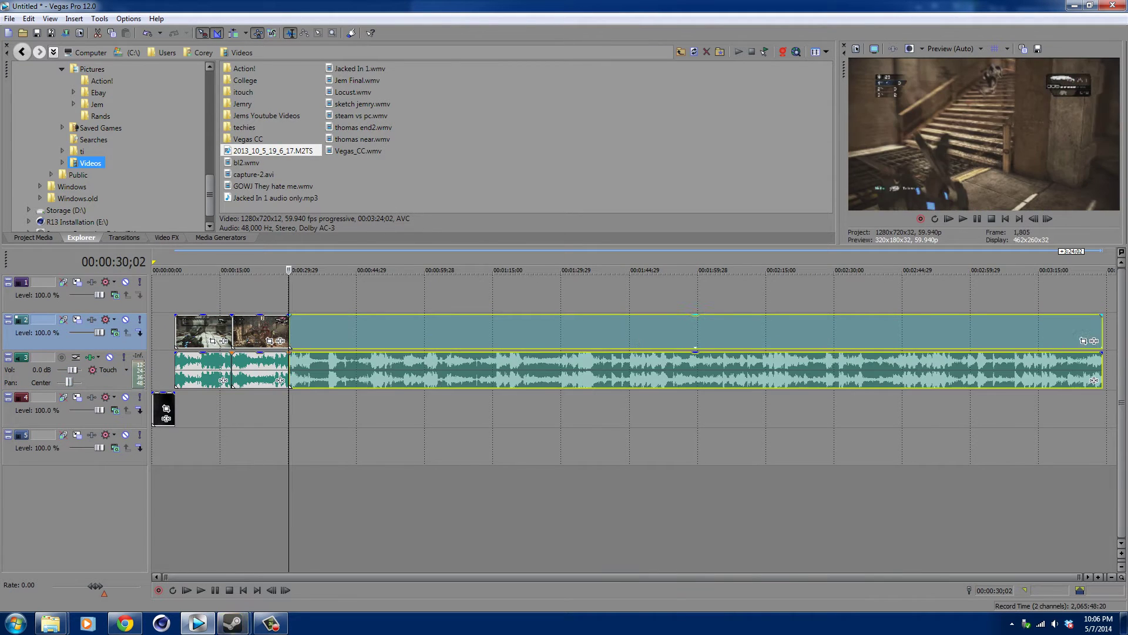
left_click(309, 332)
key("Delete")
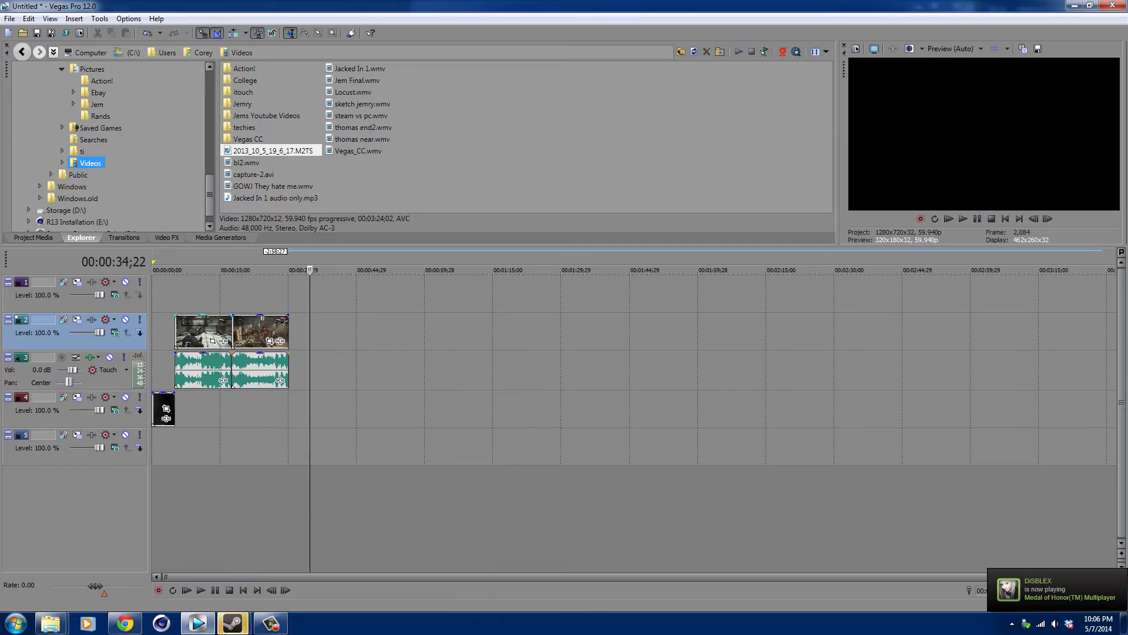
Remove the clips' audio events and empty audio track, and move the first clip to the start
left_click(203, 332)
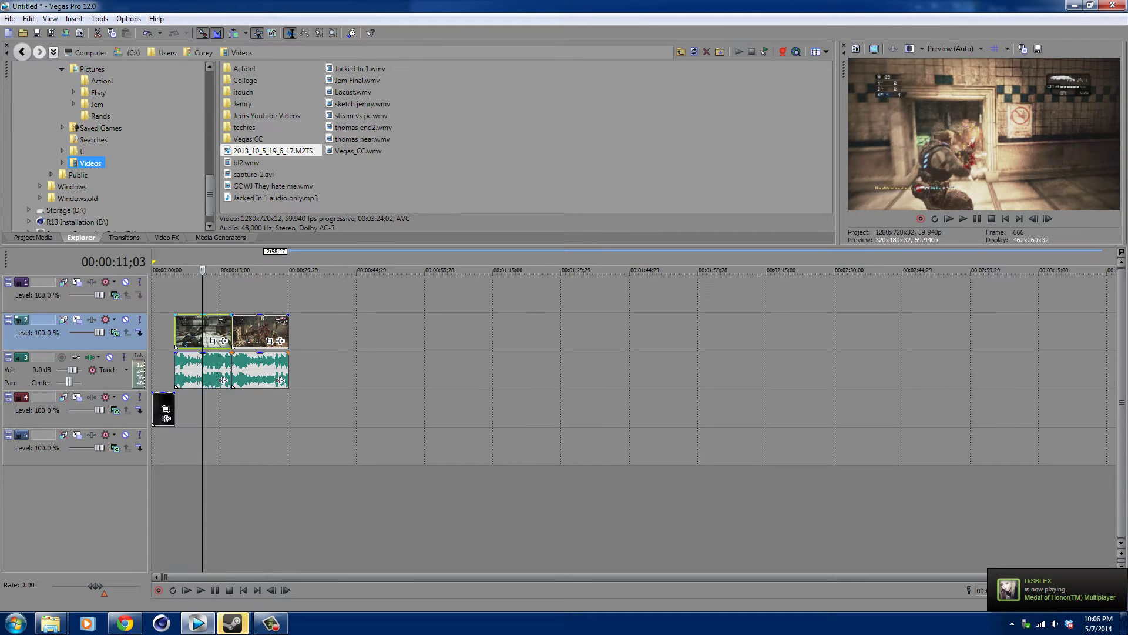
left_click(208, 371)
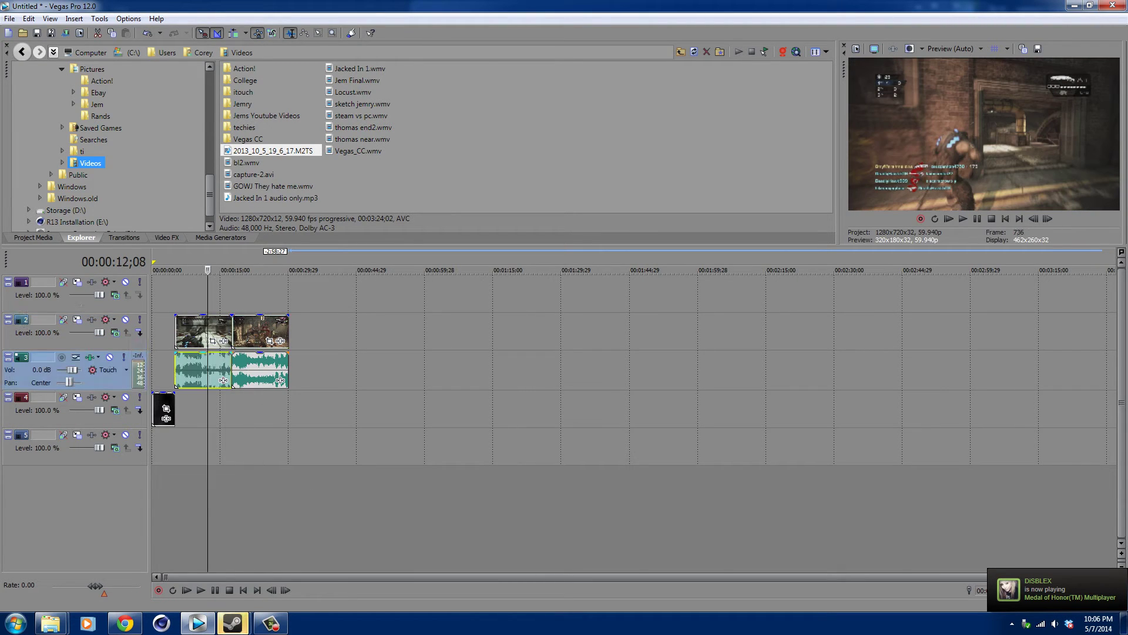
left_click(245, 370)
key("Delete")
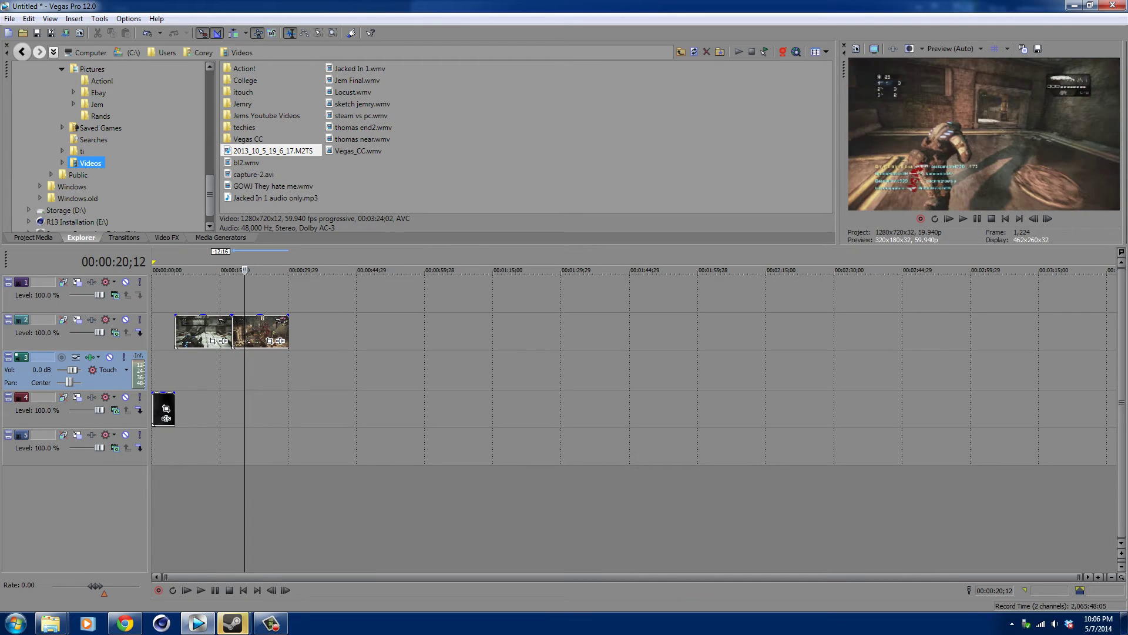
left_click_drag(203, 331, 179, 331)
right_click(167, 371)
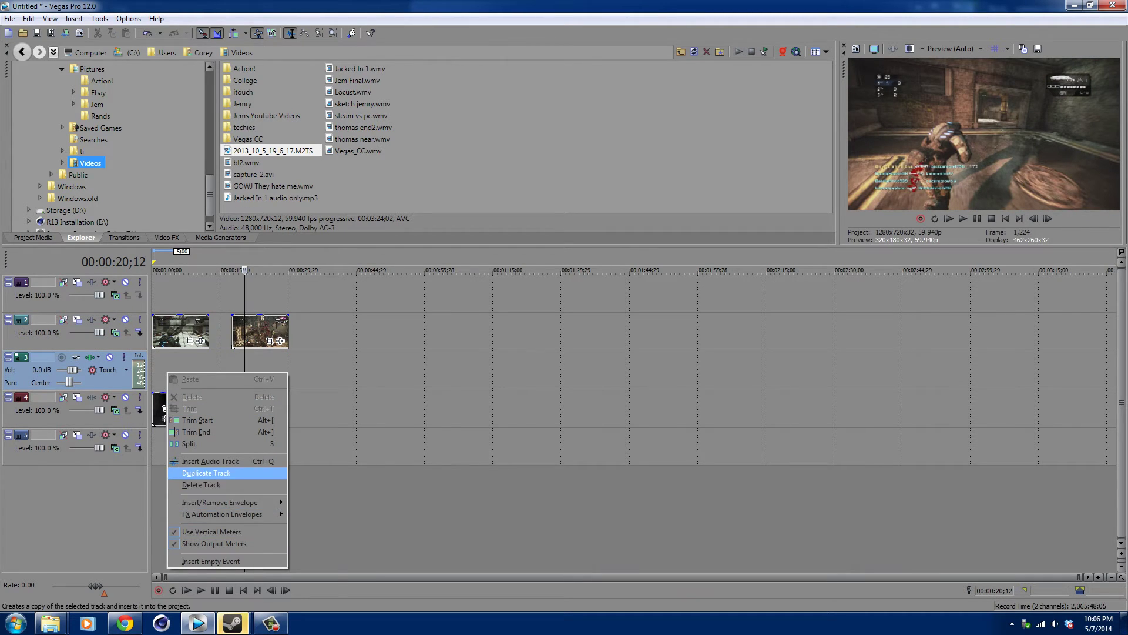
left_click(188, 485)
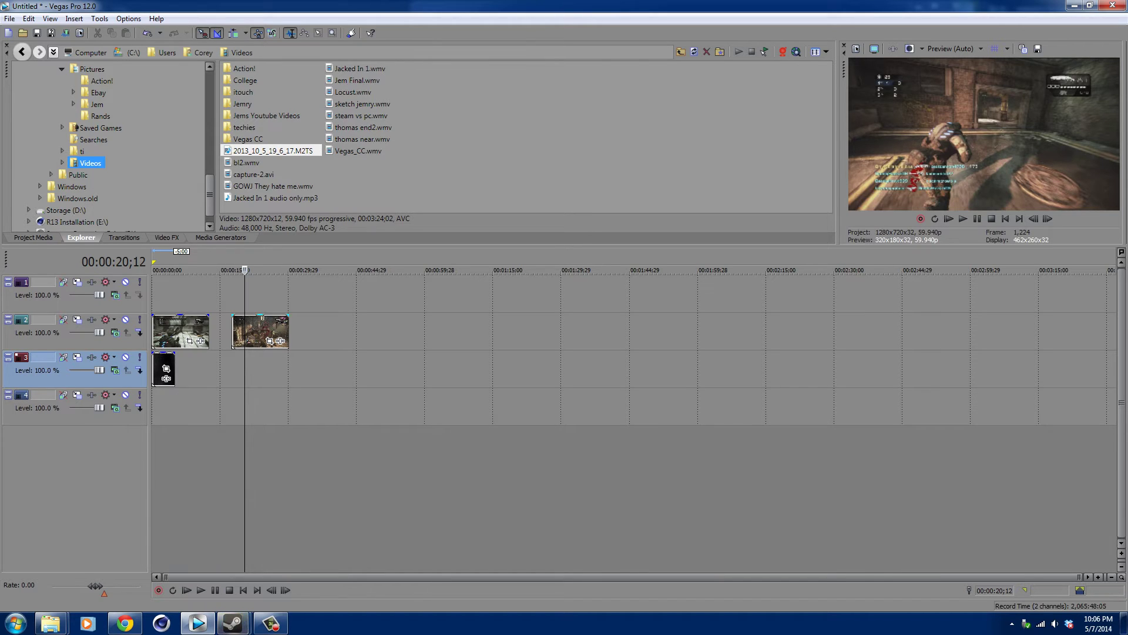
left_click(260, 331)
Move the second clip to track 4 and make tracks 2, 3 and 4 compositing children
left_click_drag(260, 331, 208, 369)
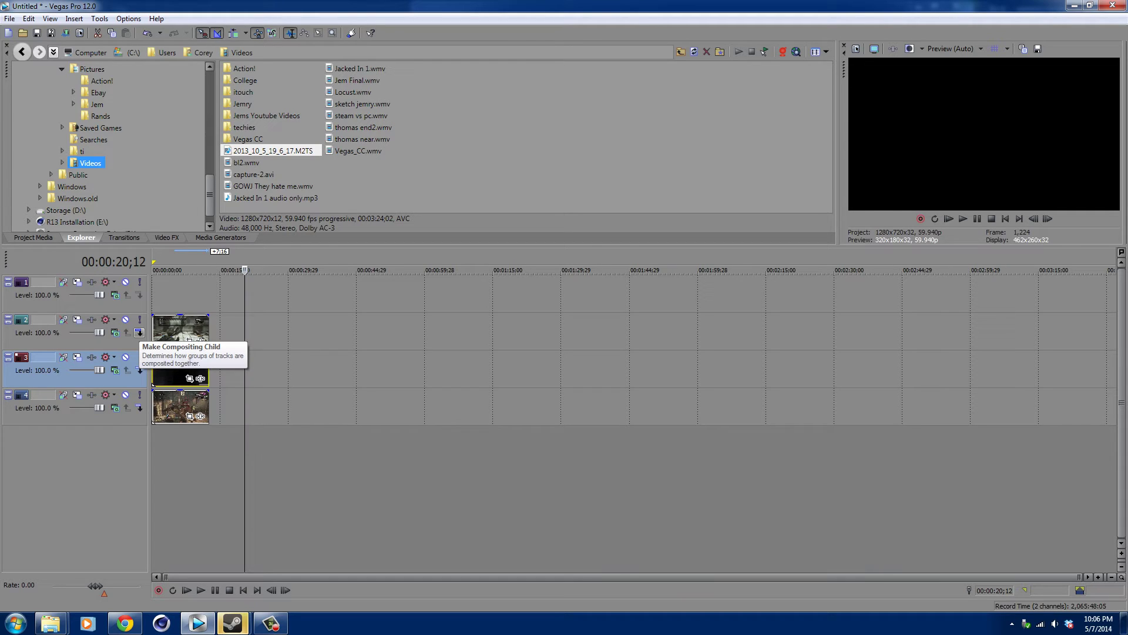
left_click(139, 332)
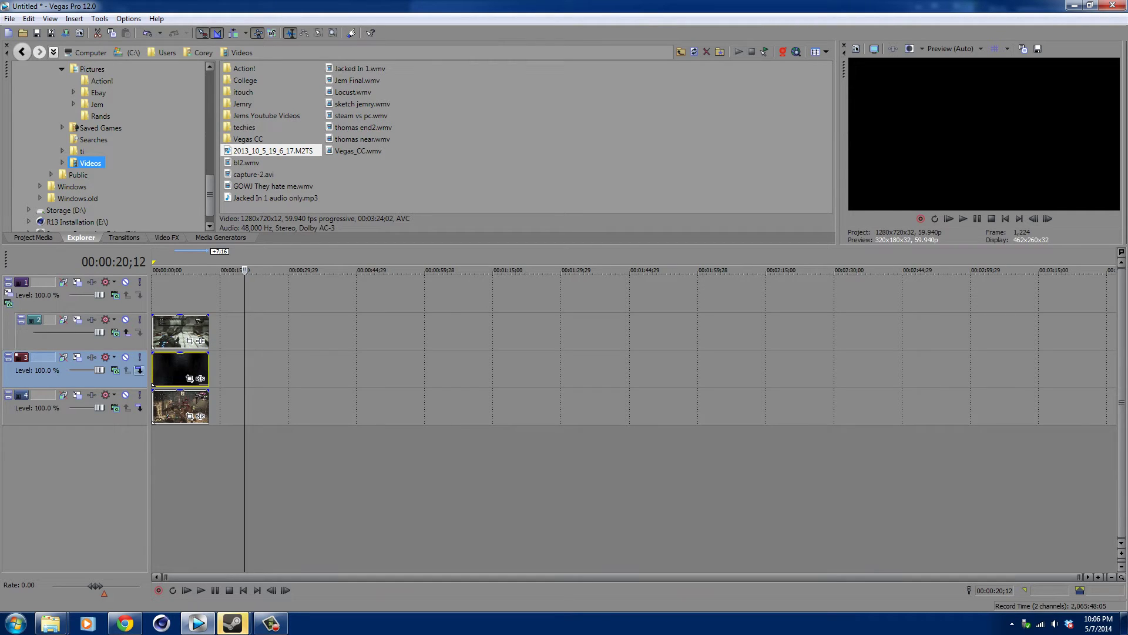
left_click(139, 369)
left_click(139, 407)
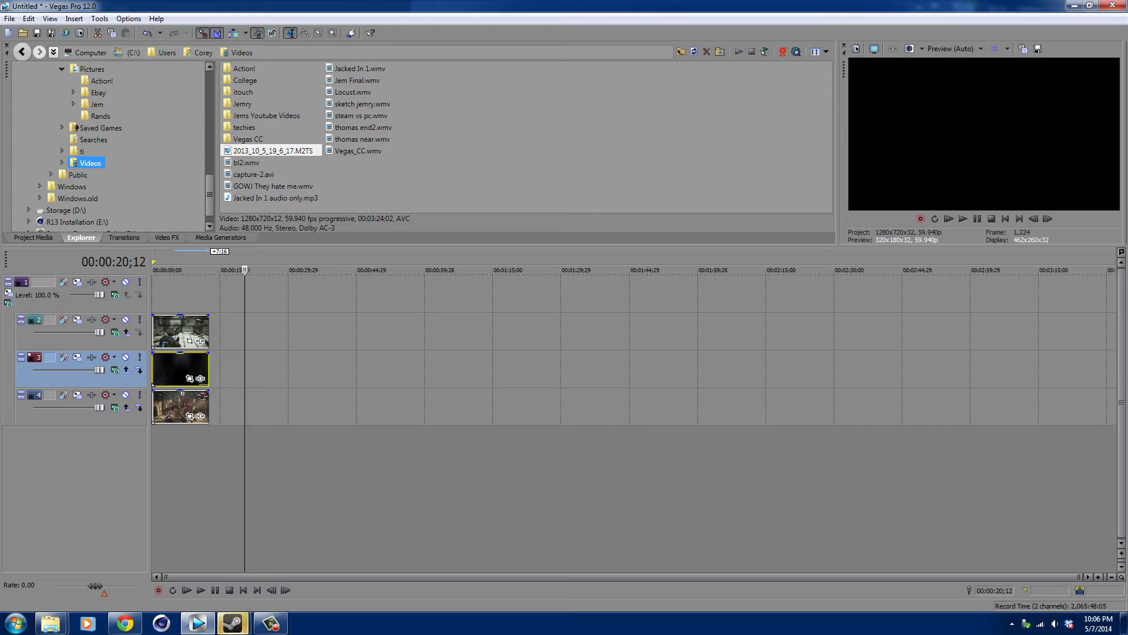
Play the composited preview from the project start
key("ctrl+Home")
key("space")
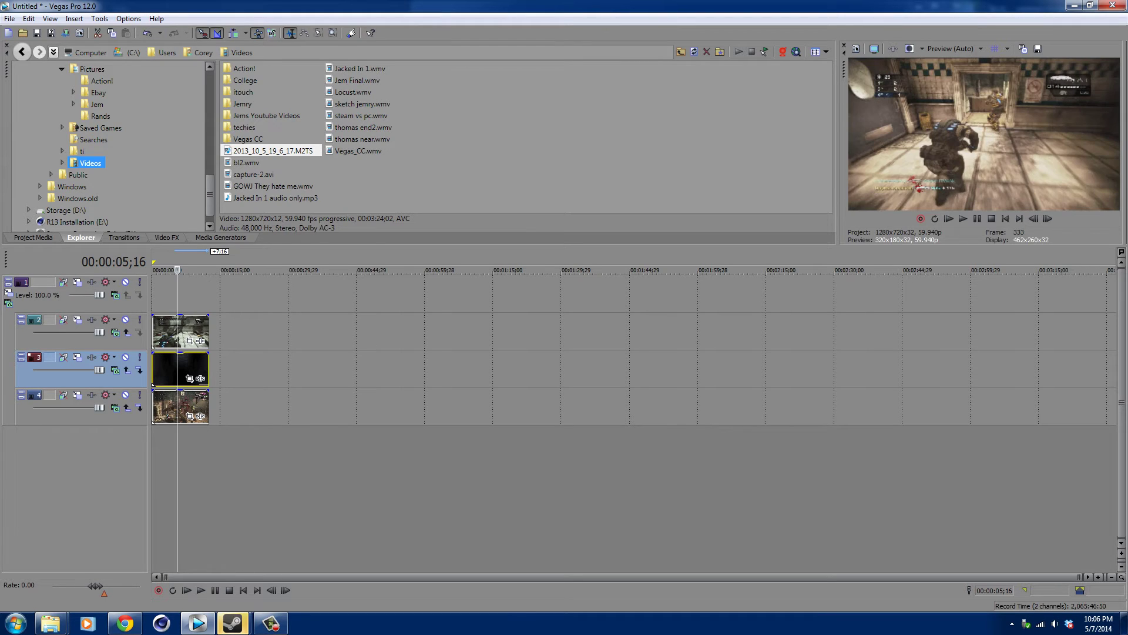
key("space")
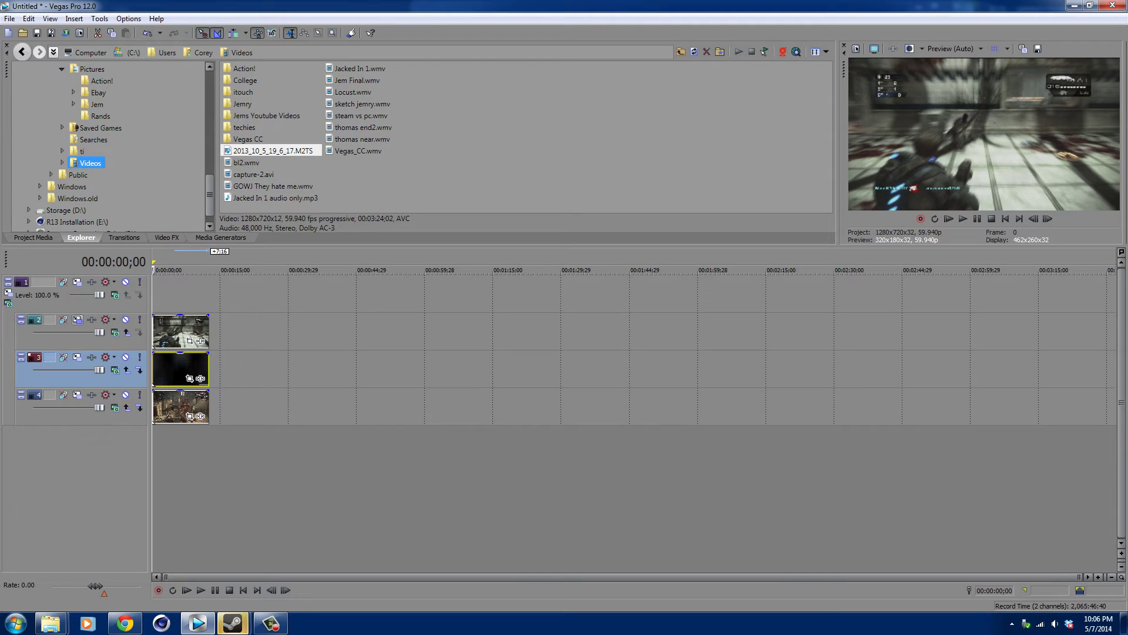
Shrink track 2's picture to about 516×290 and move it to the top-left
left_click(77, 319)
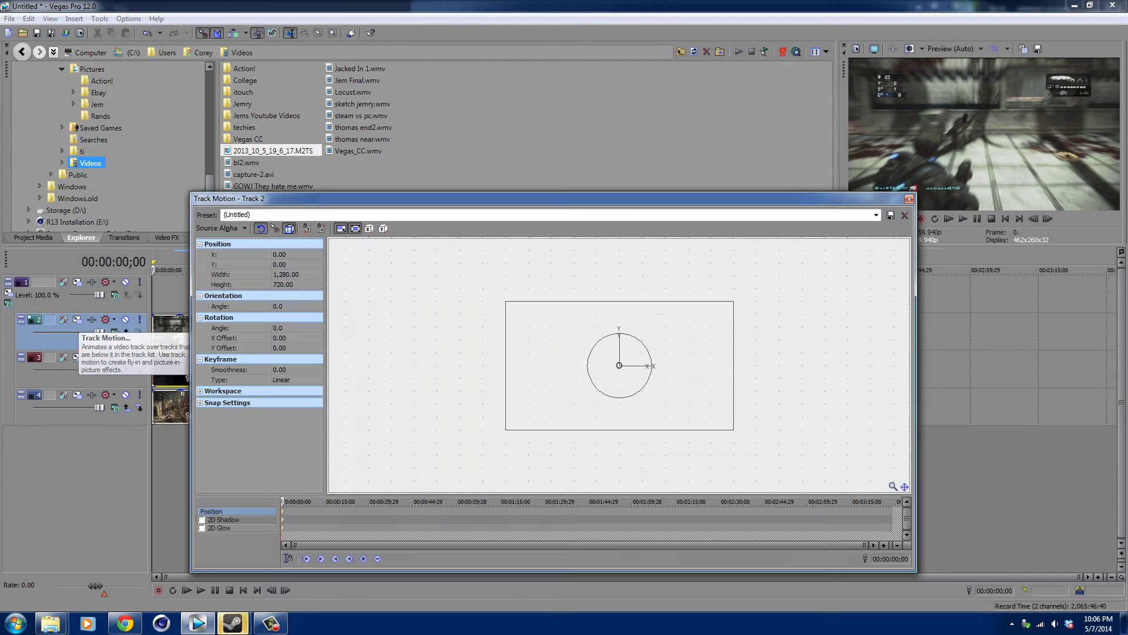
left_click_drag(505, 301, 574, 339)
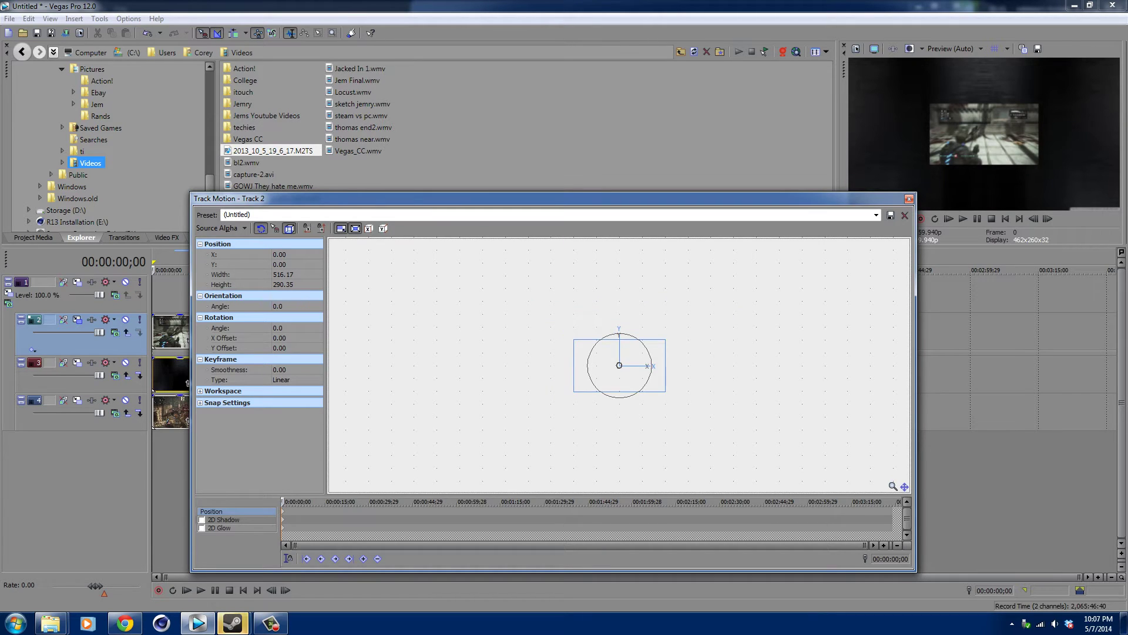
left_click_drag(618, 370, 550, 329)
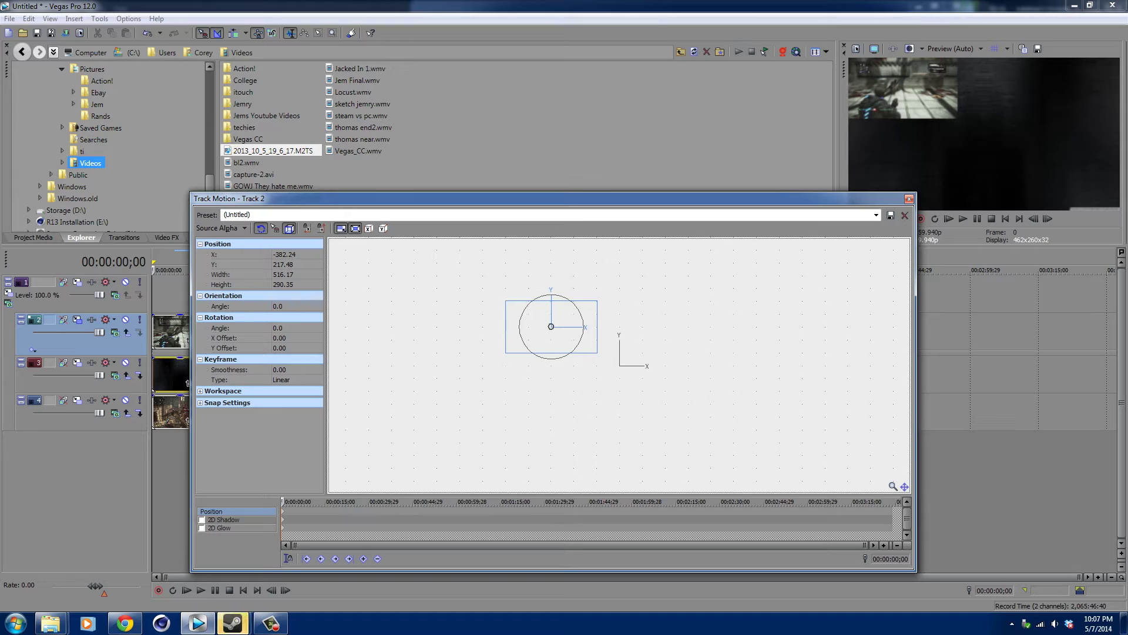
left_click(909, 199)
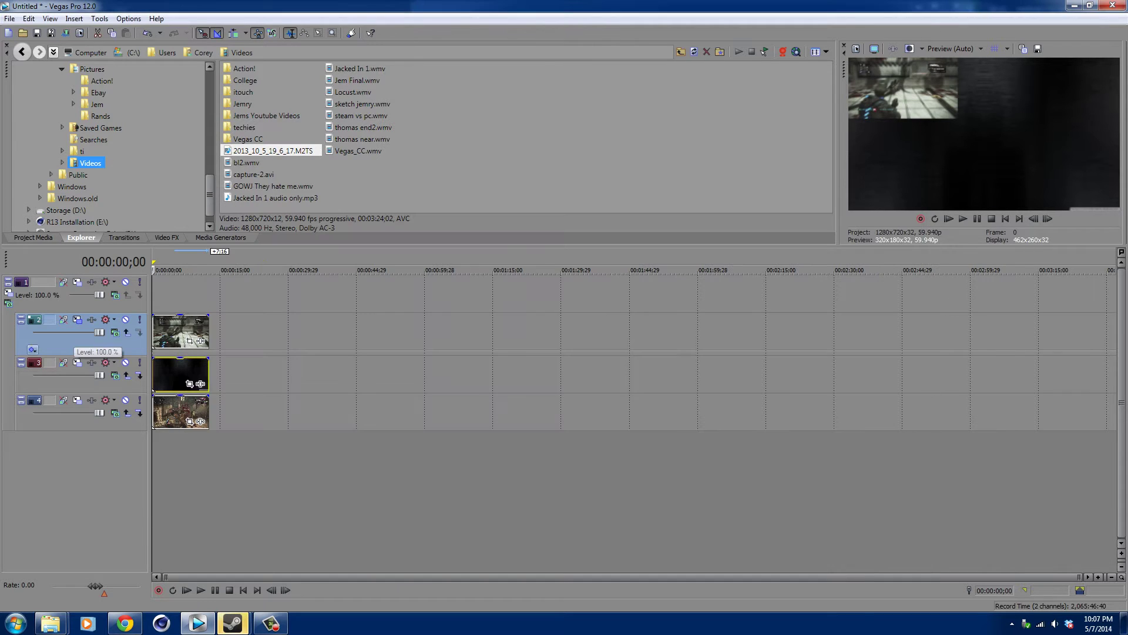
Shrink track 3's black texture picture to a smaller frame
left_click(175, 373)
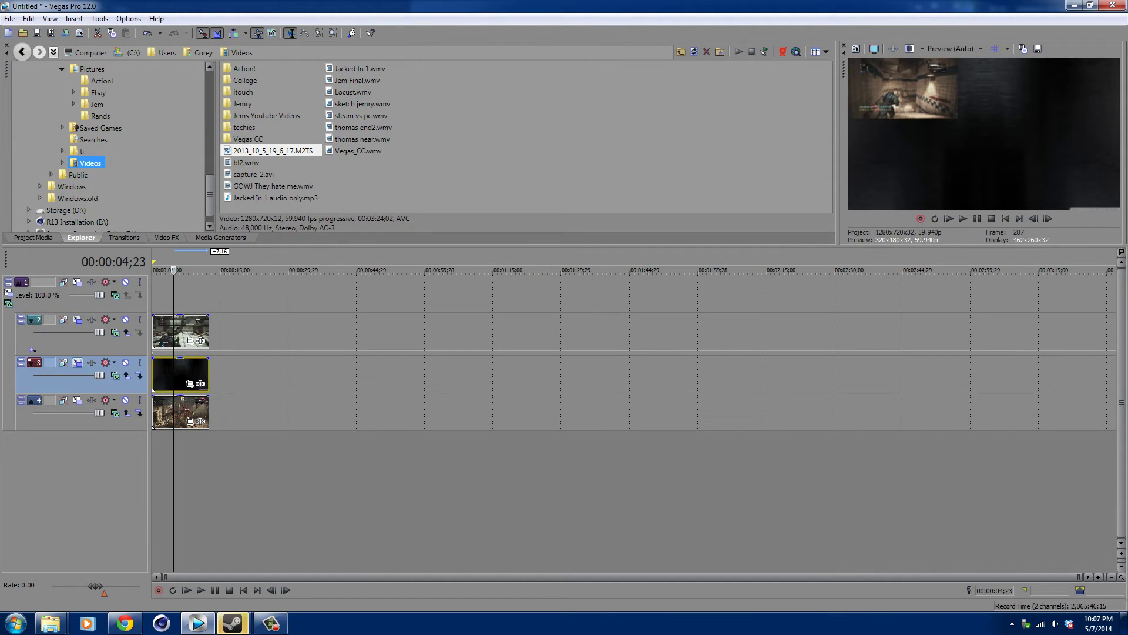
left_click(77, 362)
left_click_drag(505, 302, 574, 341)
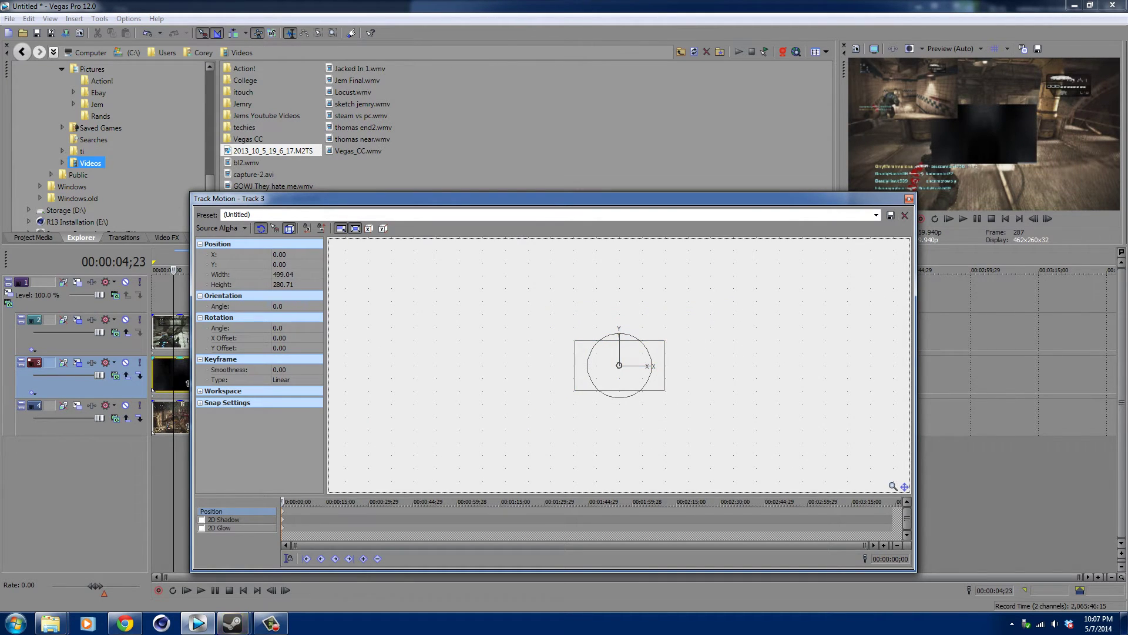
left_click(909, 199)
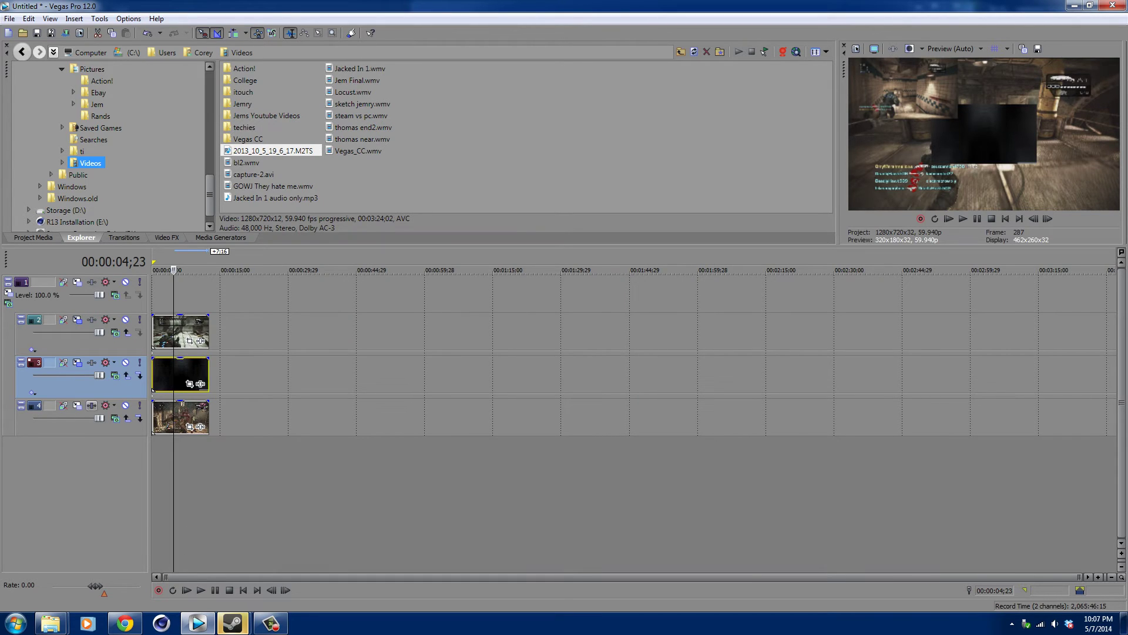
Shrink track 4's picture to 554.86×312.11 and move it to the top-right
left_click(63, 405)
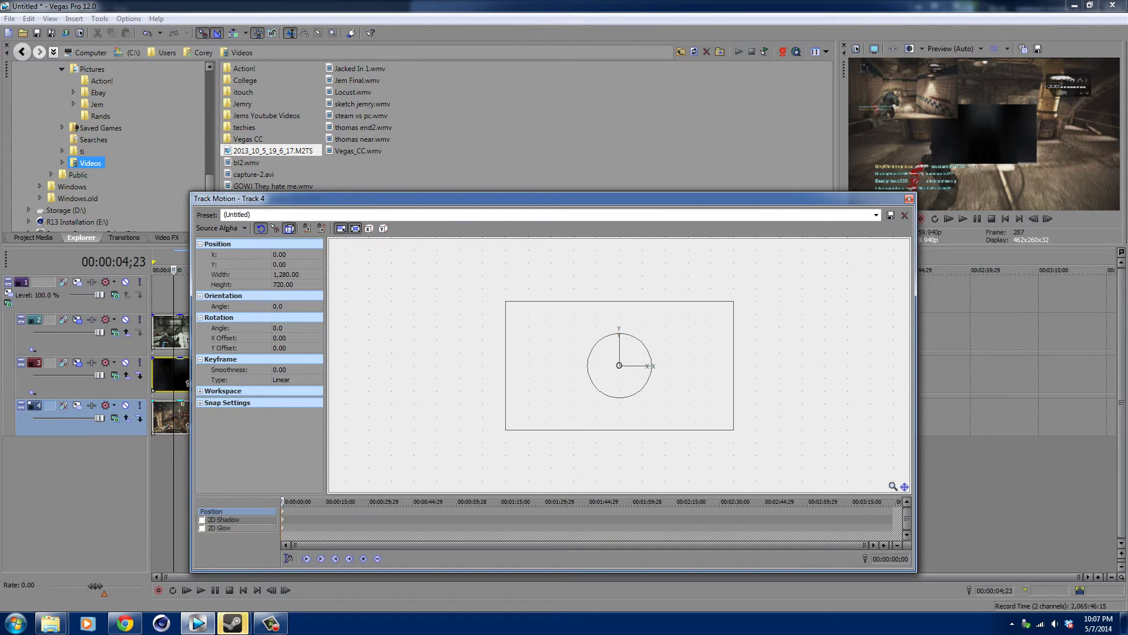
left_click_drag(505, 301, 570, 337)
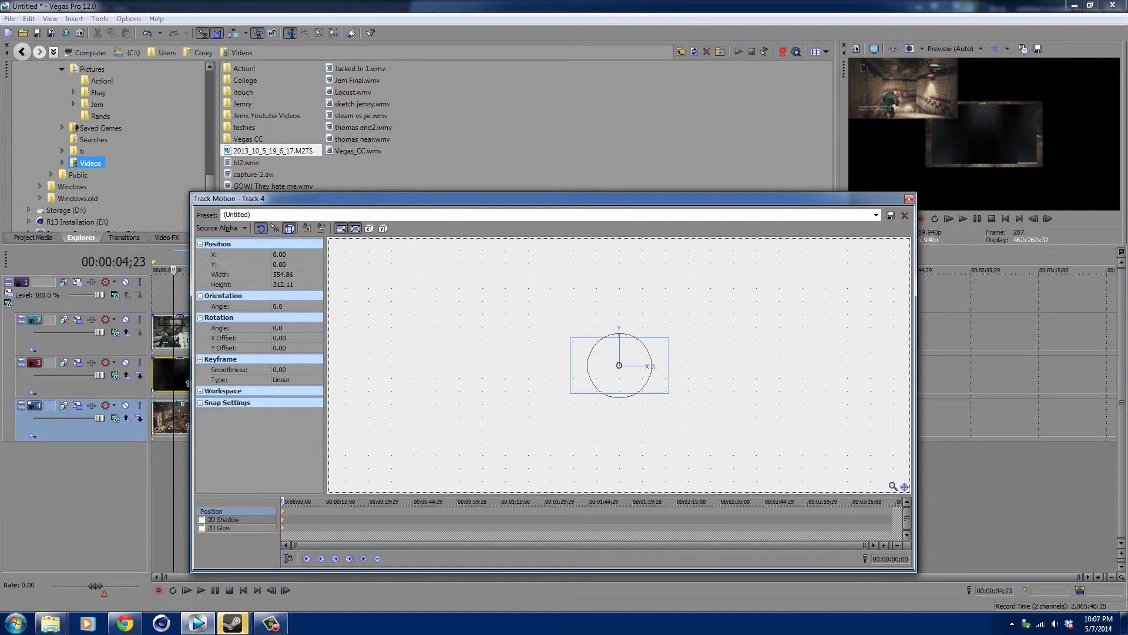
left_click_drag(620, 365, 683, 329)
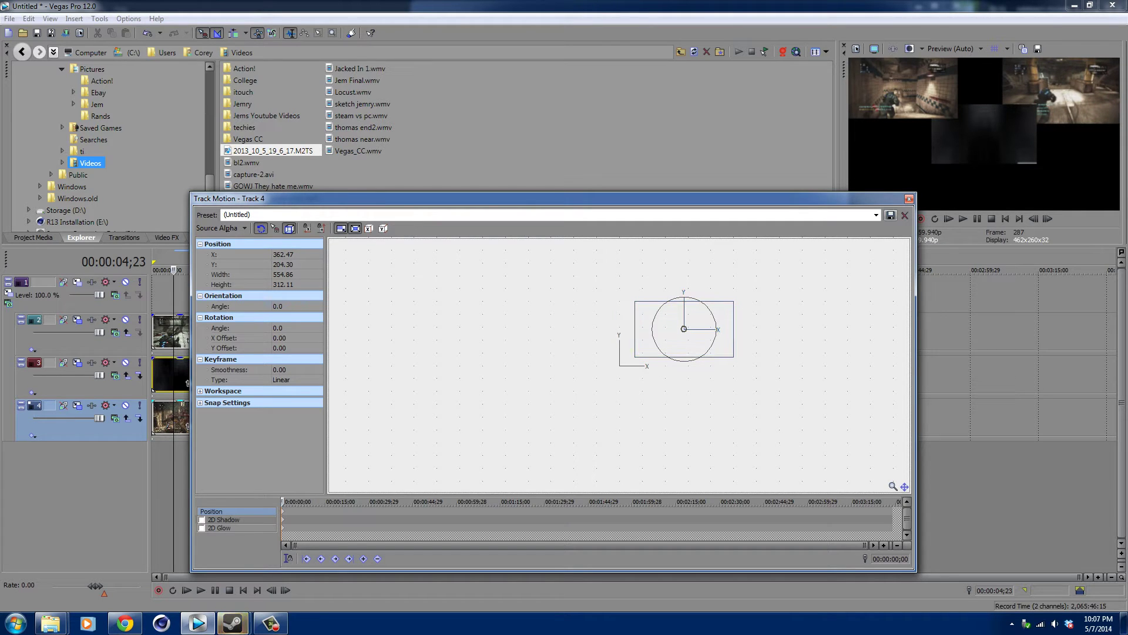
left_click(909, 199)
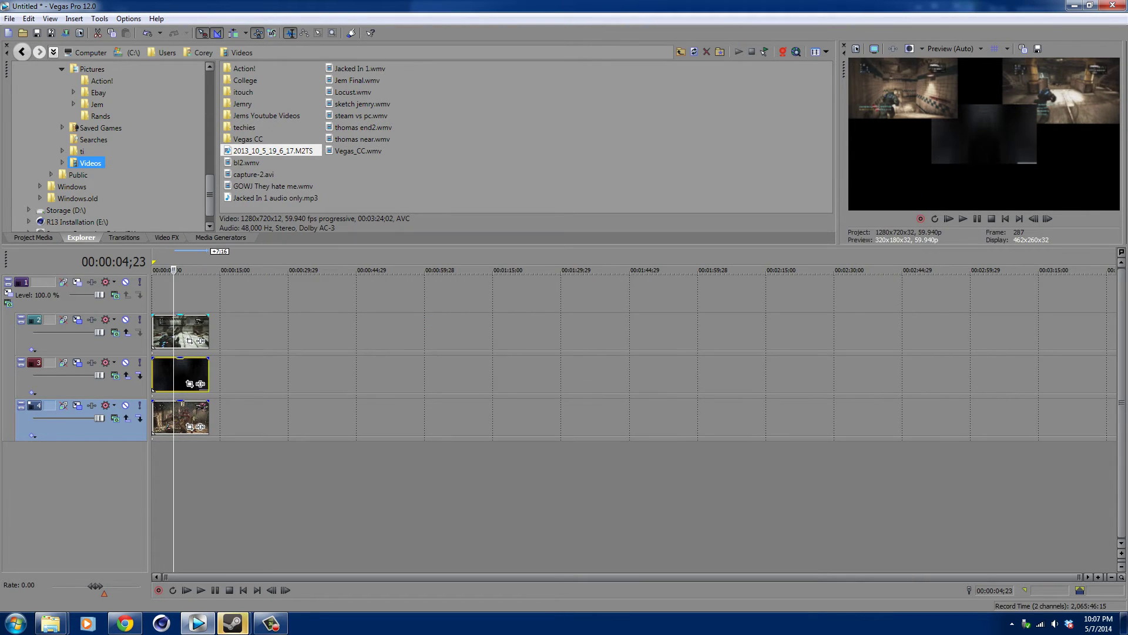
Drag track 2's picture toward the centre, to X 36.25, Y -39.54
left_click(162, 332)
left_click(63, 319)
left_click_drag(551, 326, 626, 372)
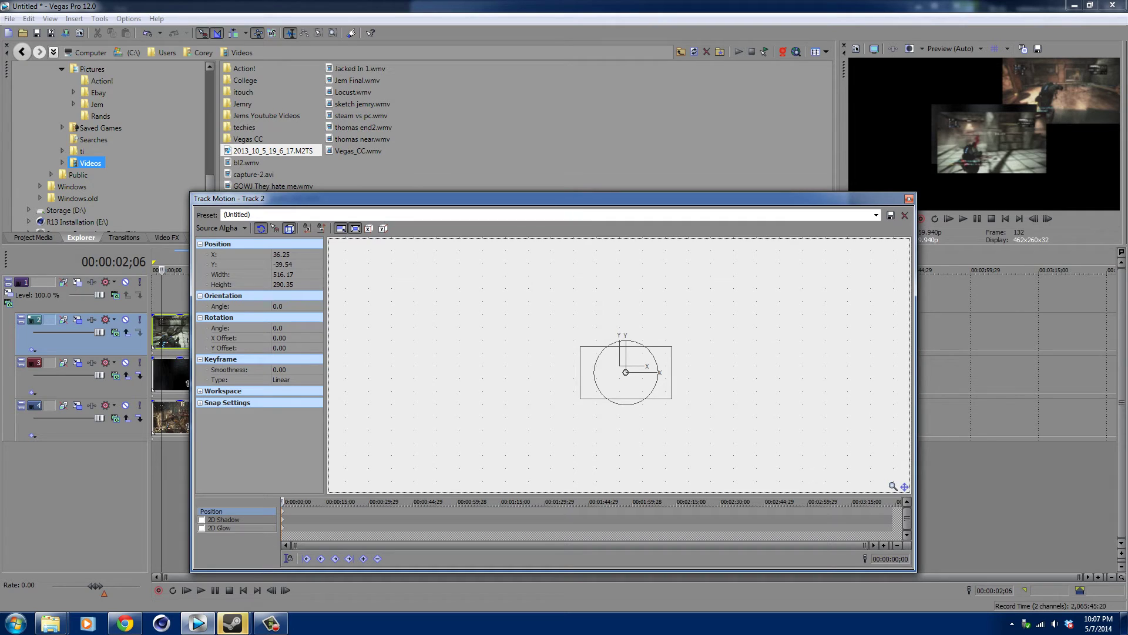
Try a 2D Shadow on track 2, then enable 2D Glow instead
left_click(202, 519)
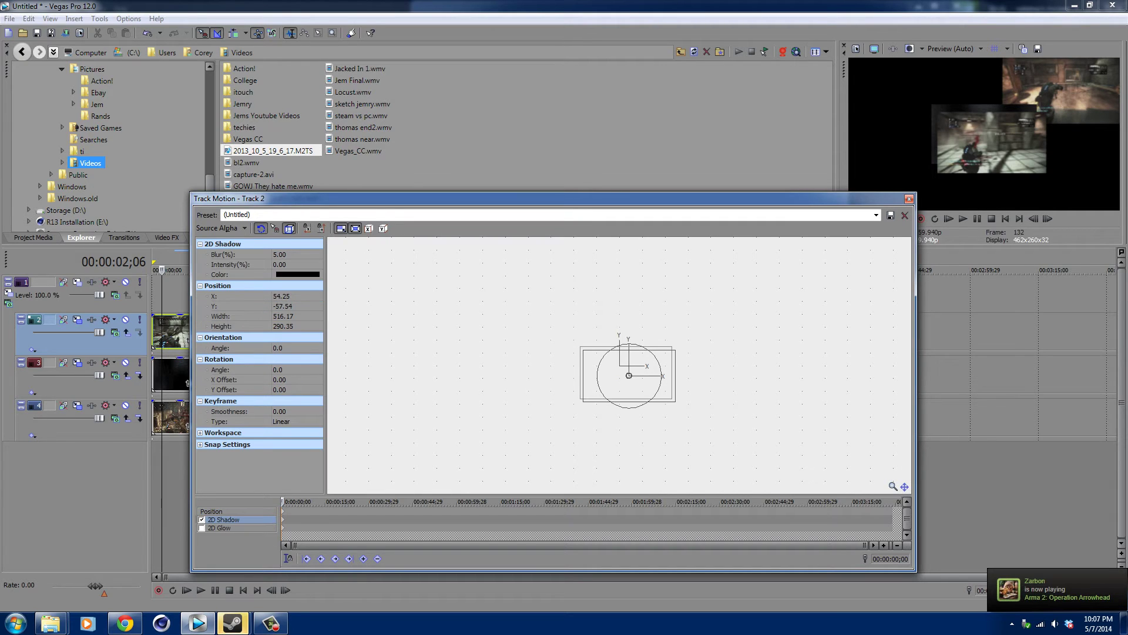
key("space")
left_click(202, 519)
left_click(202, 528)
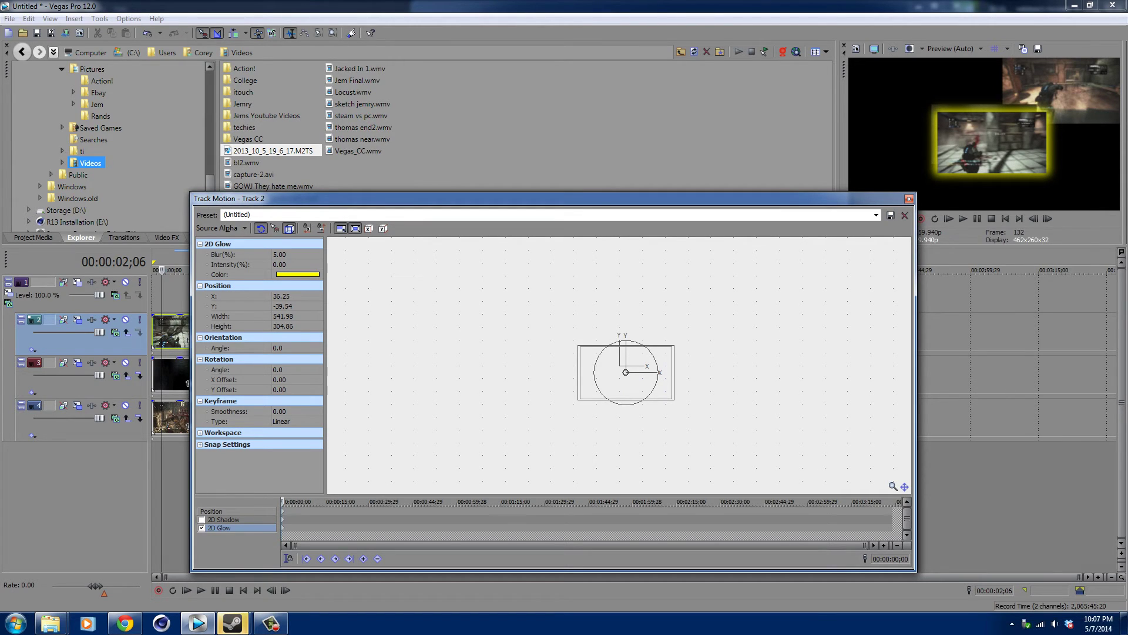
Set the 2D Glow colour to cyan, then switch the glow off
left_click(297, 274)
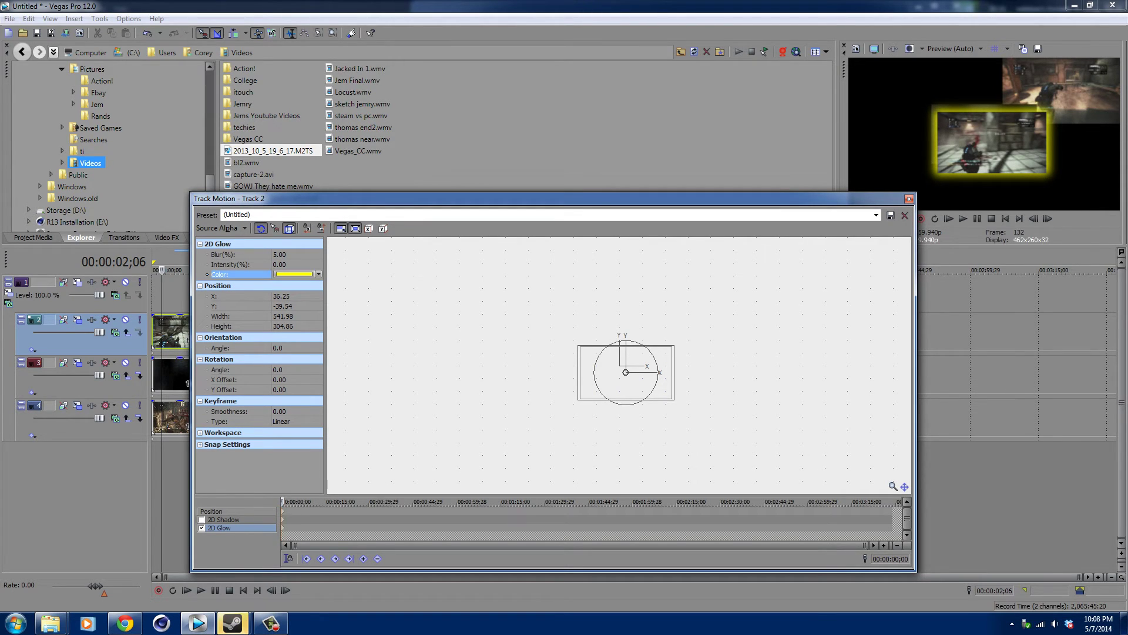
left_click(294, 274)
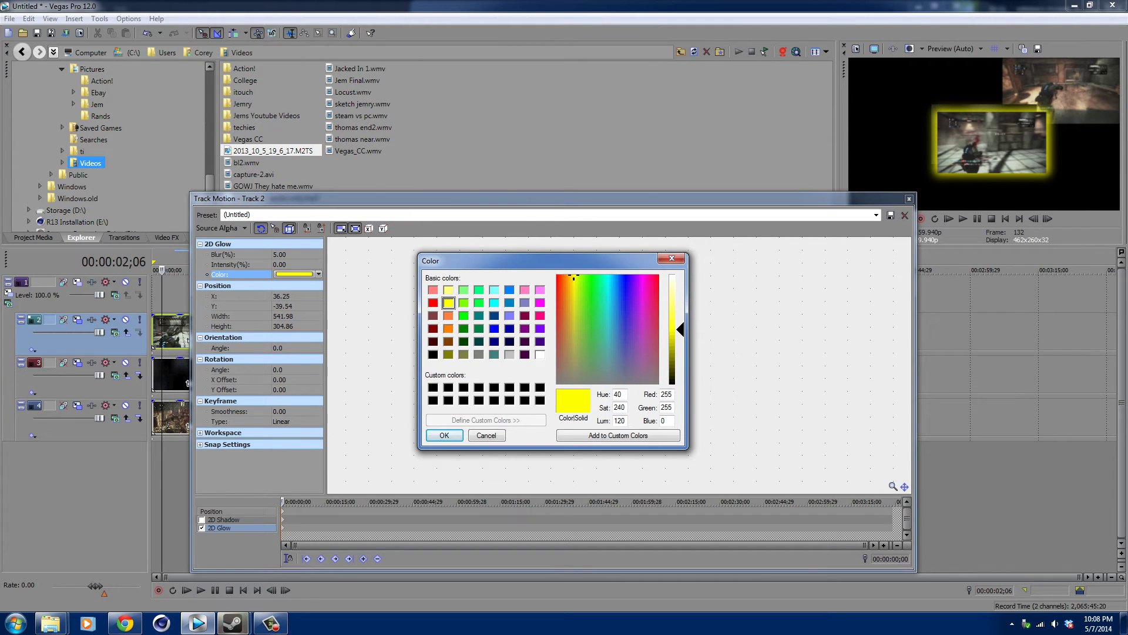
mouse_move(640, 281)
left_mouse_down()
mouse_move(656, 288)
mouse_move(610, 274)
left_mouse_up()
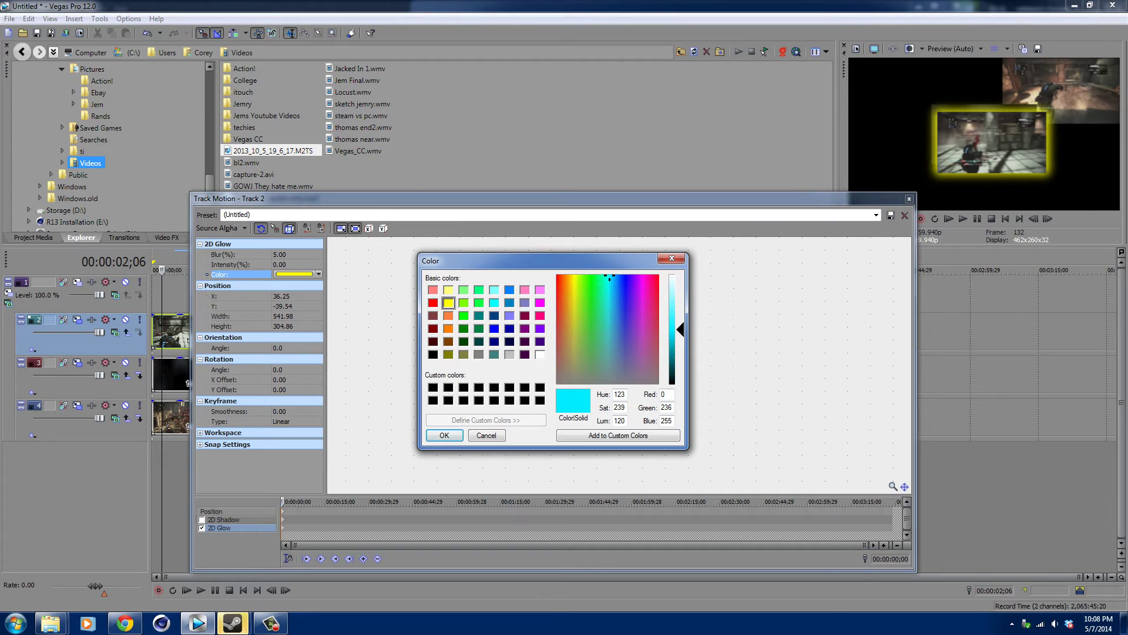
left_click(445, 435)
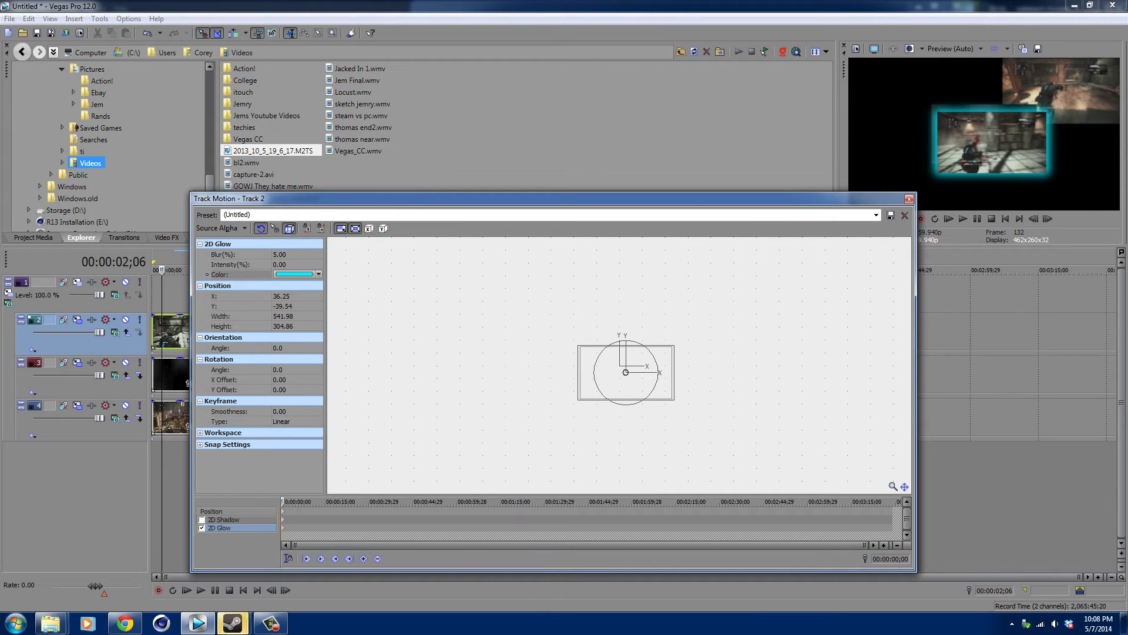
left_click(202, 528)
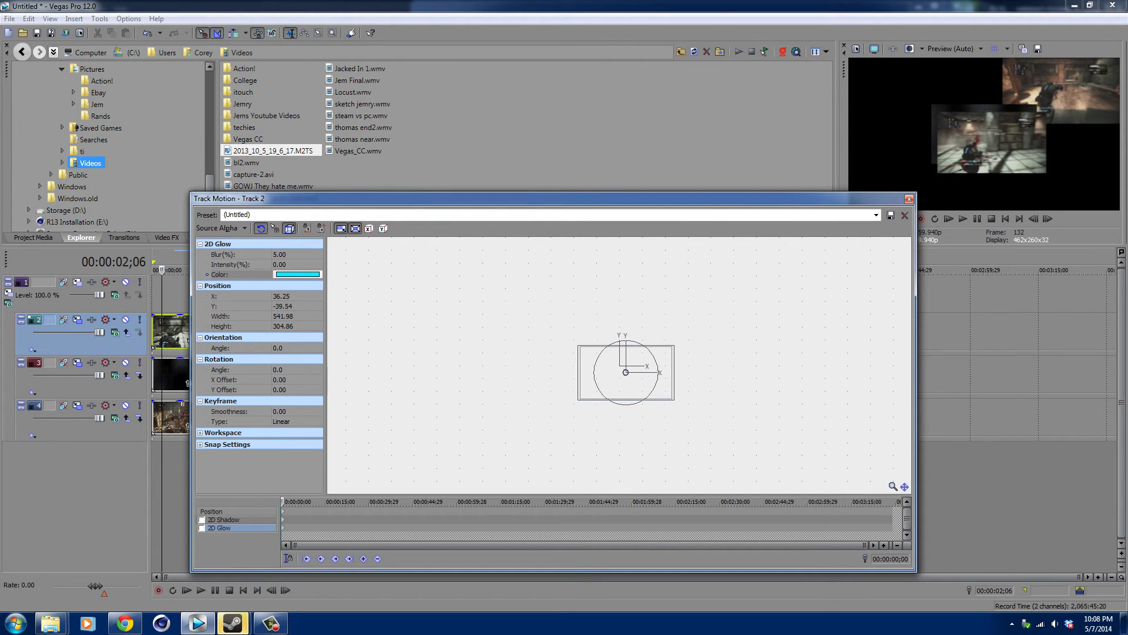
Undo two trial nudges of track 2's picture, keeping X 36.25, Y -39.54, and close Track Motion
left_click_drag(626, 372, 613, 380)
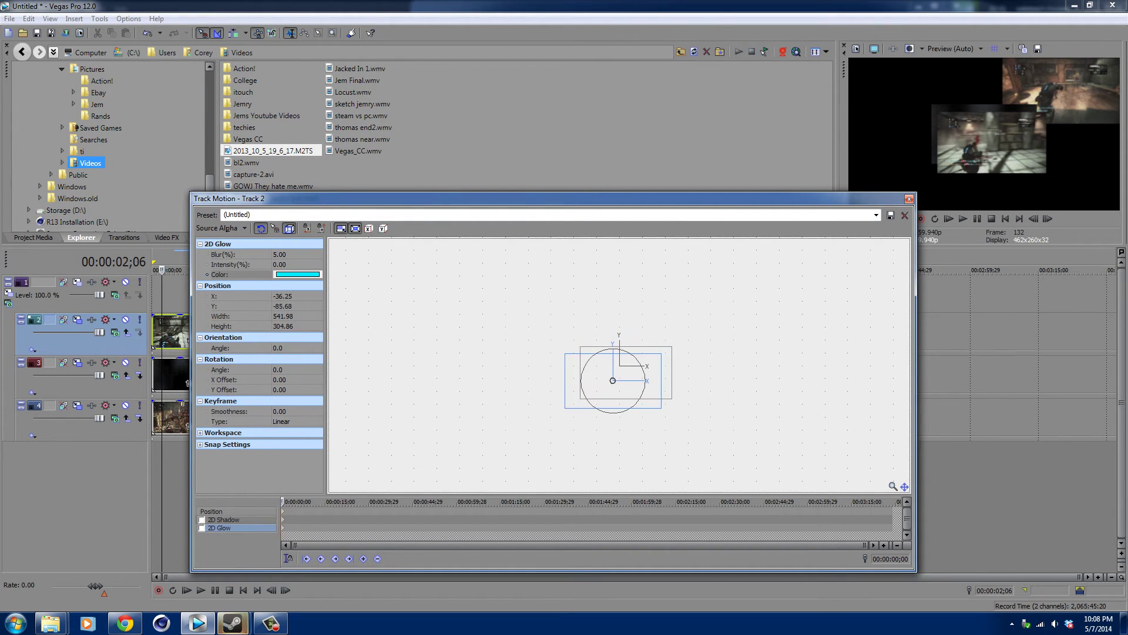
key("ctrl+z")
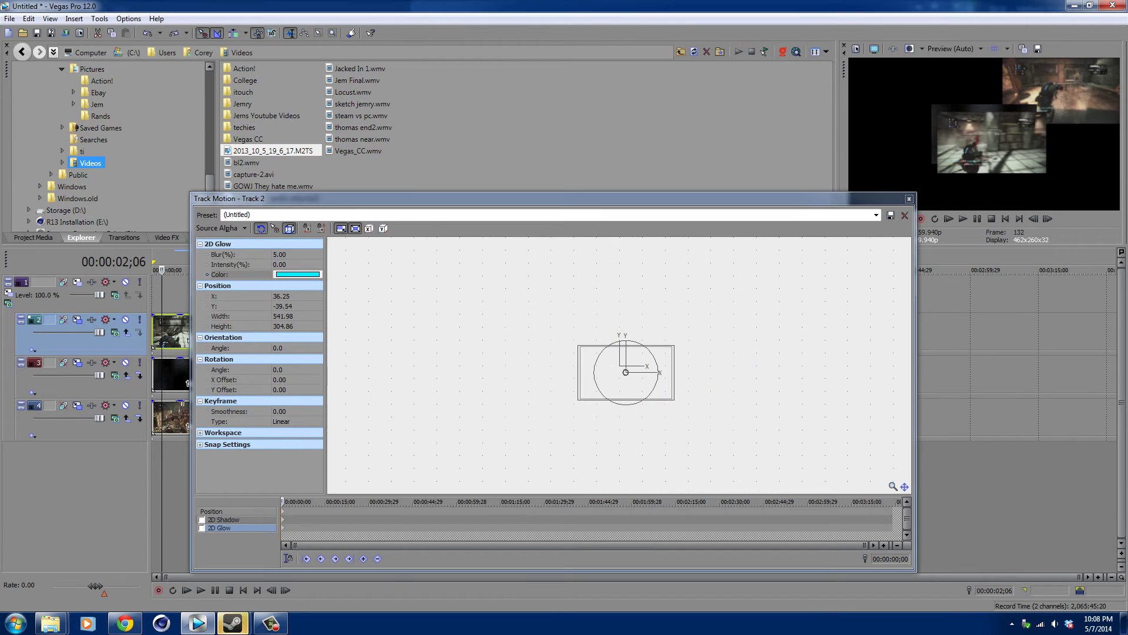
left_click(909, 199)
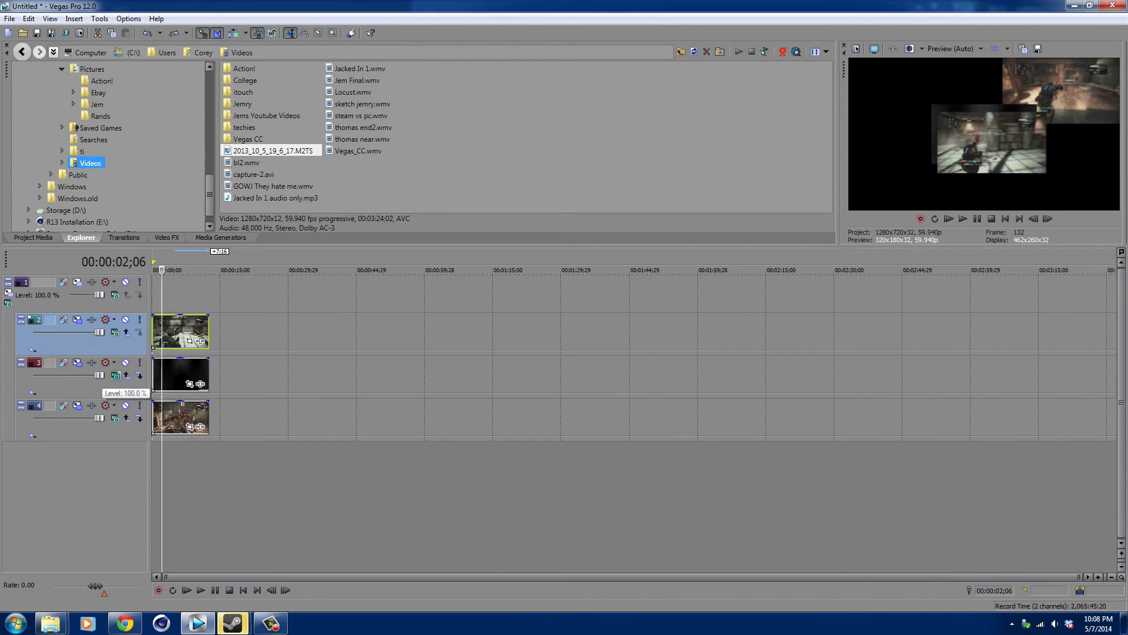
left_click(62, 319)
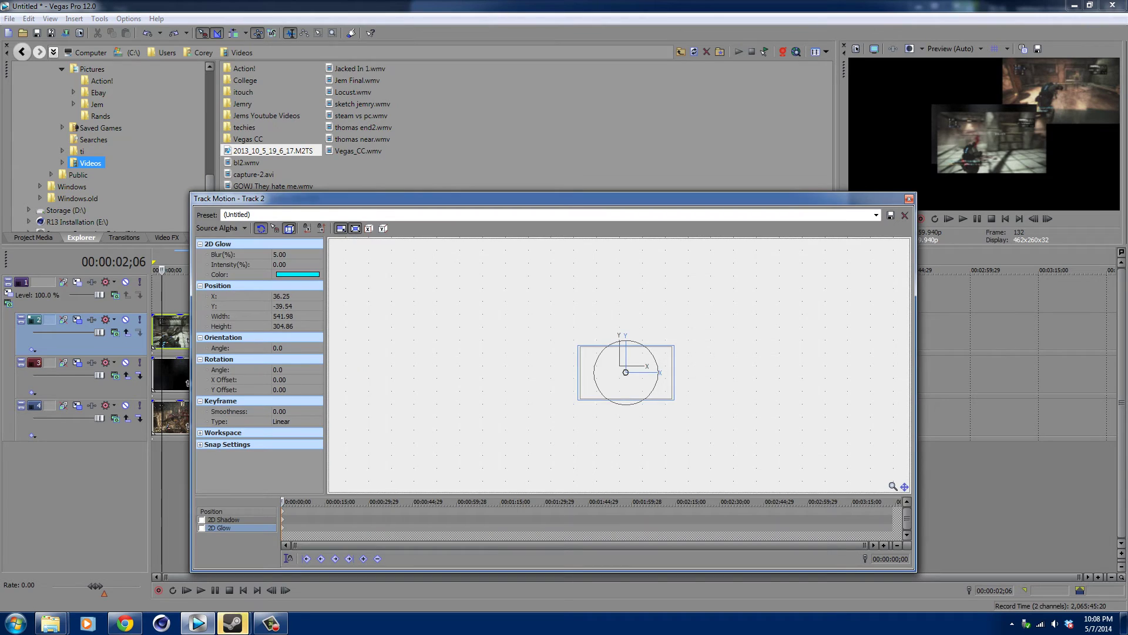
left_click_drag(626, 372, 614, 381)
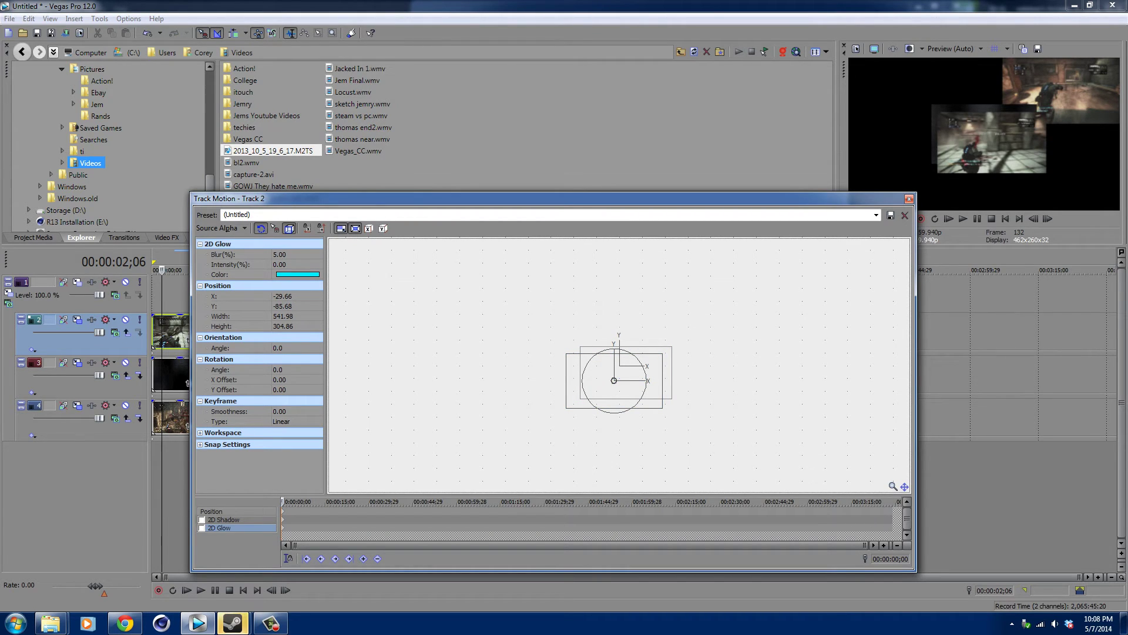
key("ctrl+z")
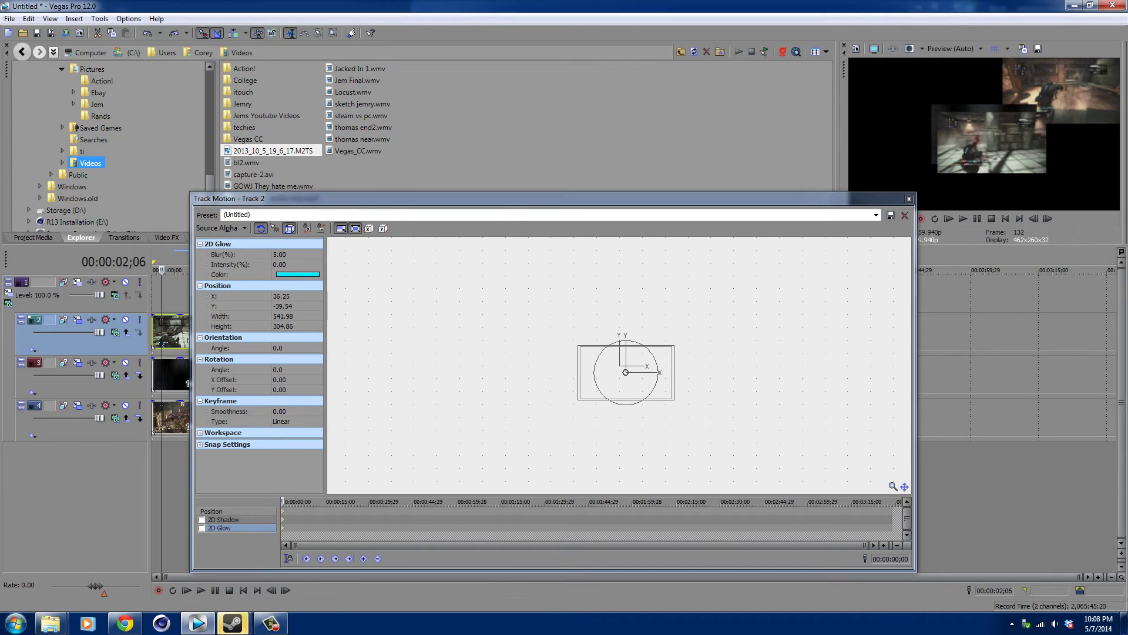
left_click(909, 198)
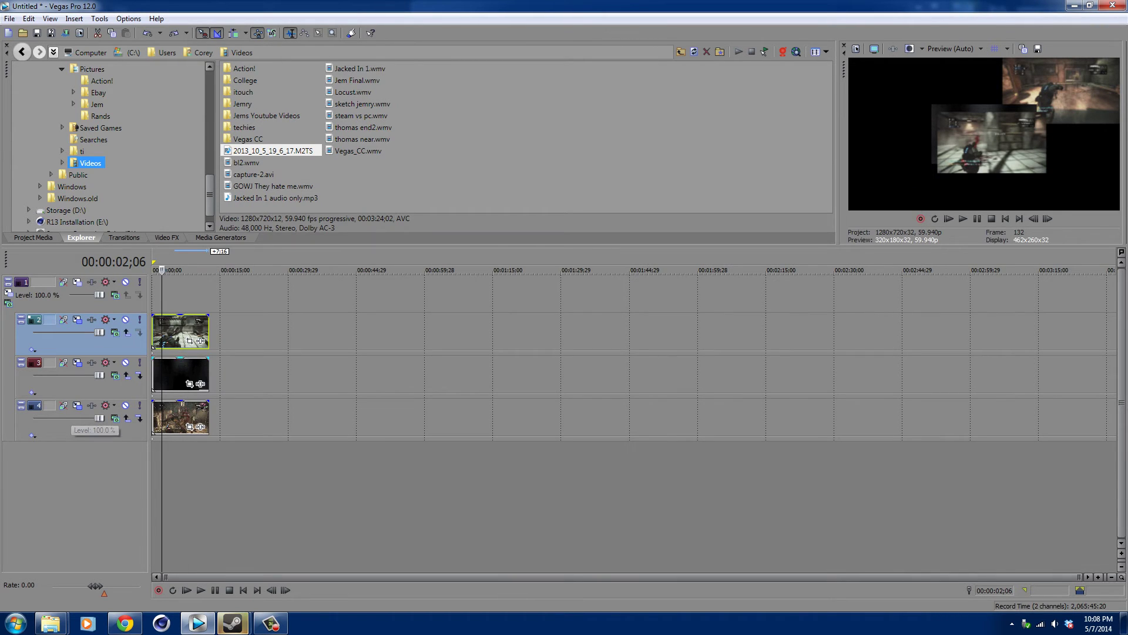
left_click(62, 380)
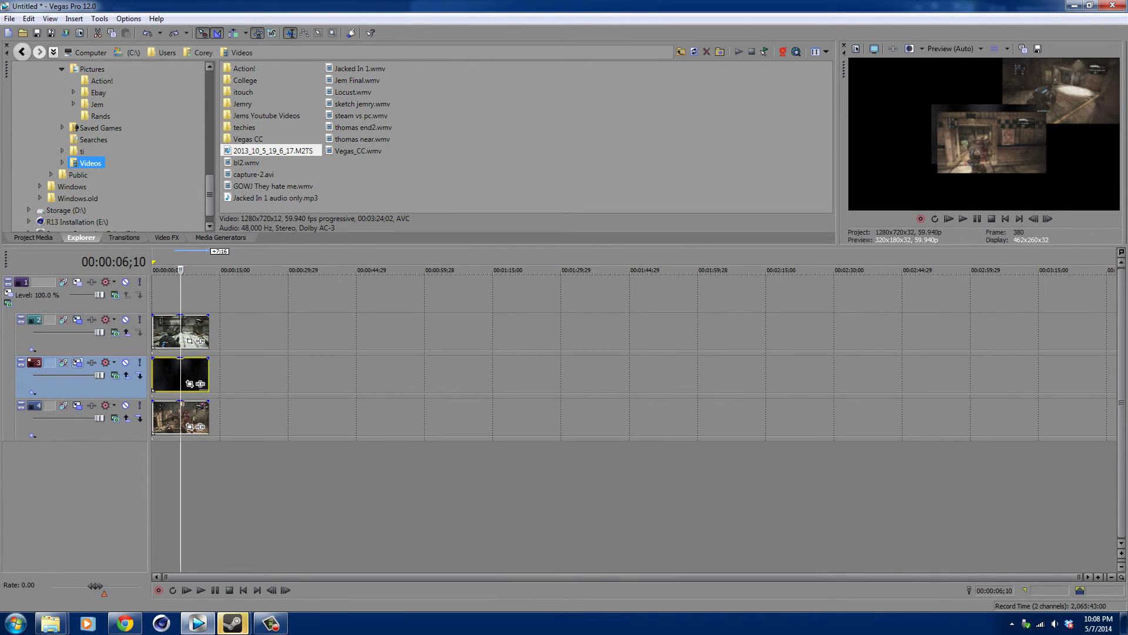
Shift track 3's black texture down and left, then reopen track 2's Track Motion
left_click(63, 362)
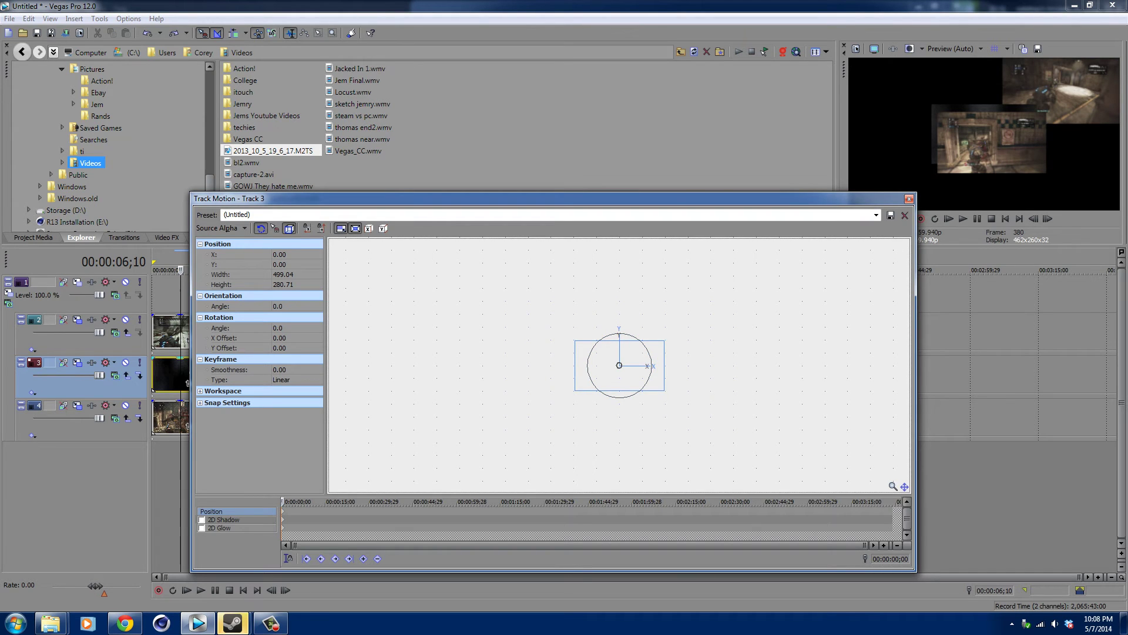
mouse_move(618, 365)
left_mouse_down()
mouse_move(606, 373)
mouse_move(615, 385)
mouse_move(621, 375)
mouse_move(608, 374)
left_mouse_up()
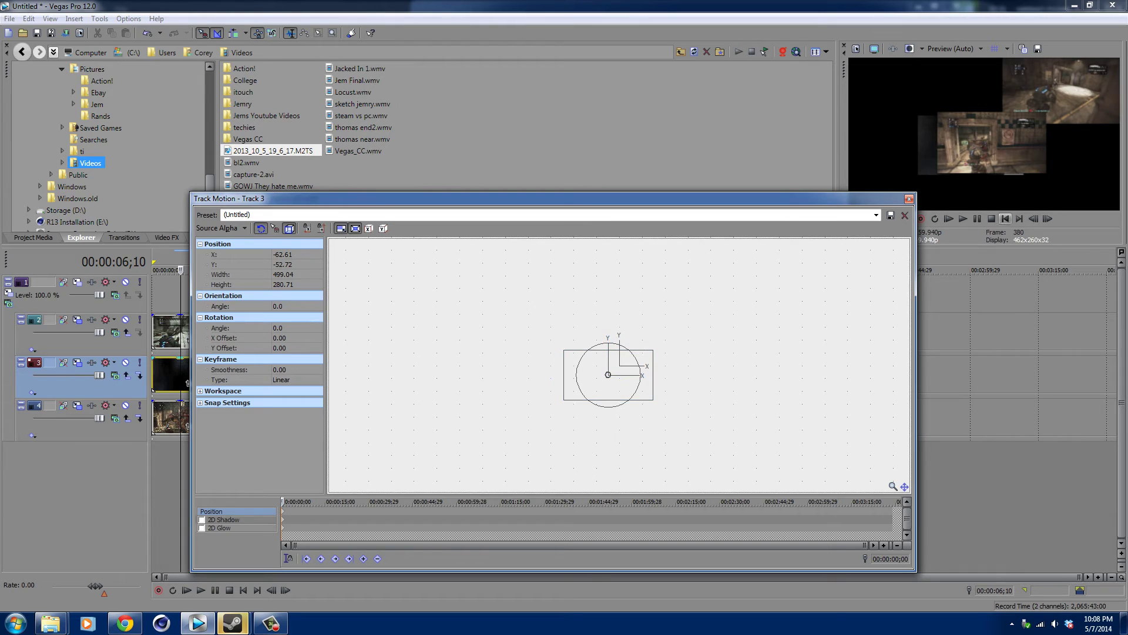
left_click(909, 198)
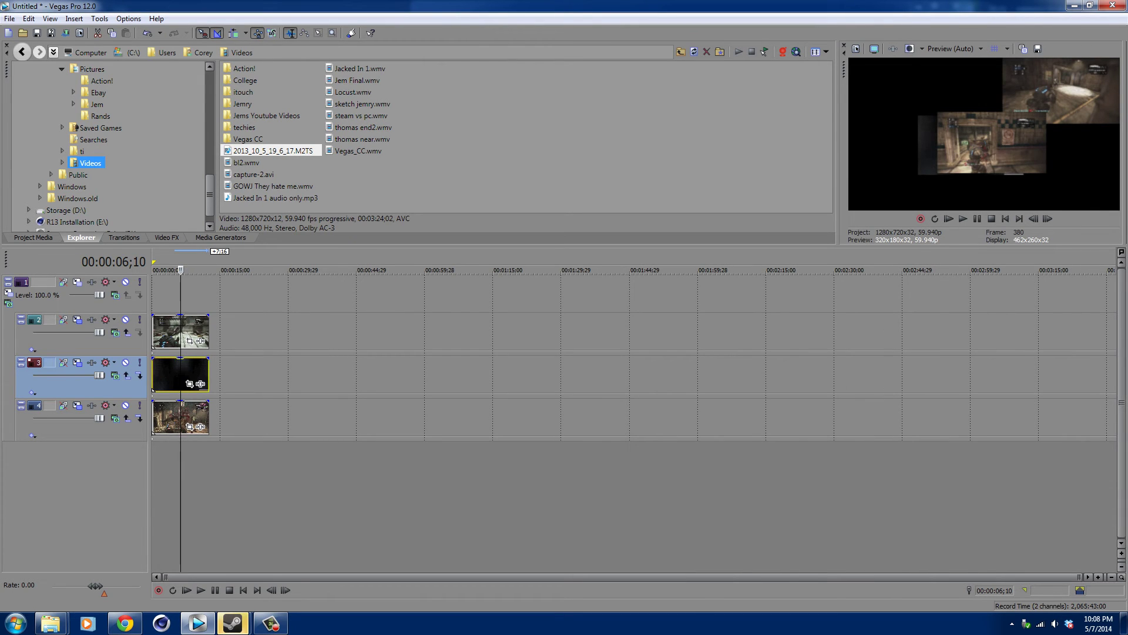
left_click(53, 341)
left_click(63, 319)
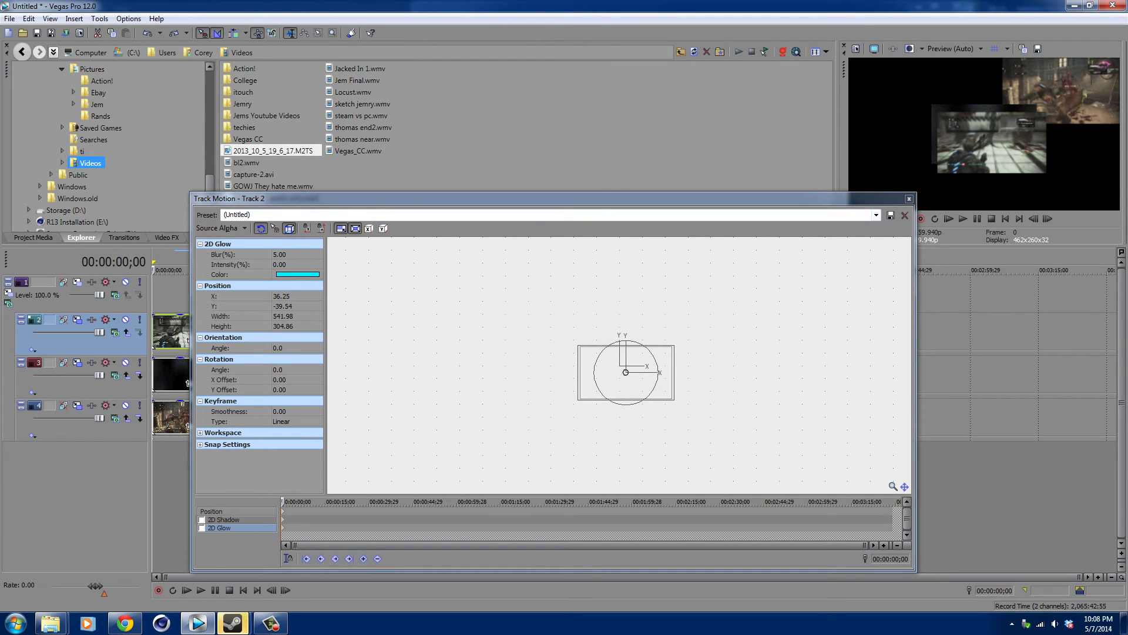
Close track 2's Track Motion and open Track 1's Parent Track Motion window
left_click(909, 199)
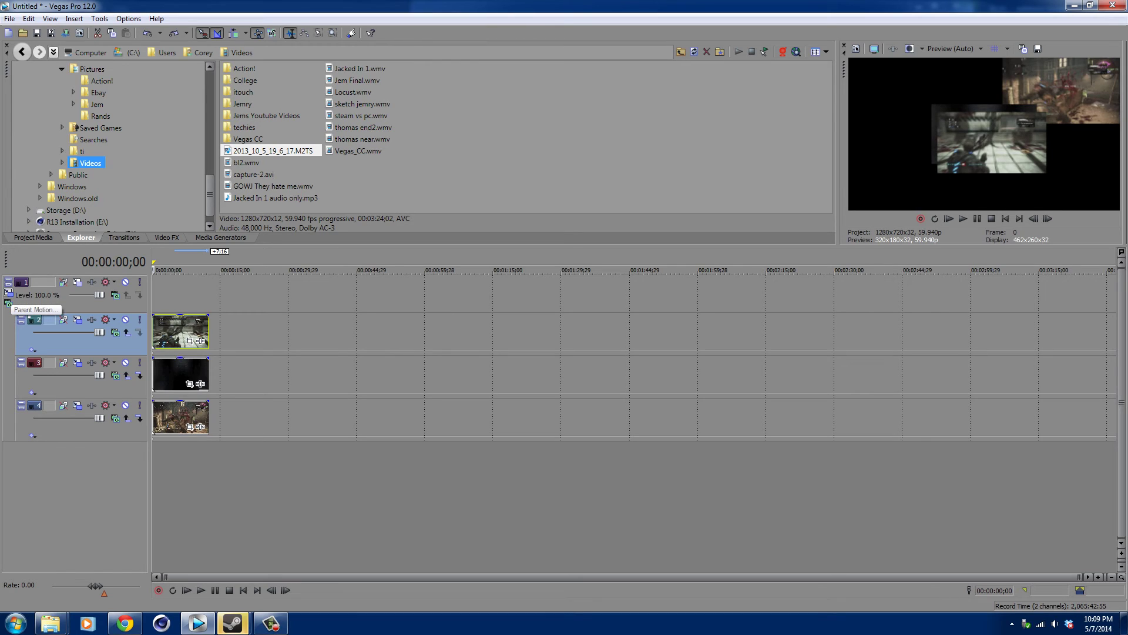
left_click(7, 304)
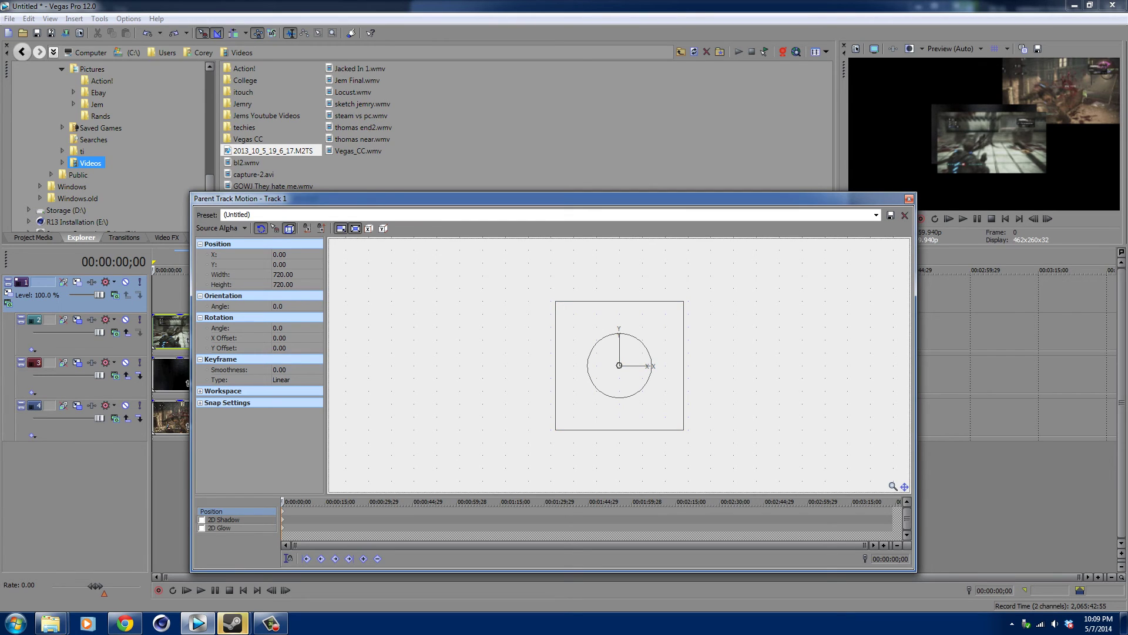
Move the Parent Track Motion window aside and offset the group to X 6.59, Y -3.30
left_click_drag(353, 198, 451, 182)
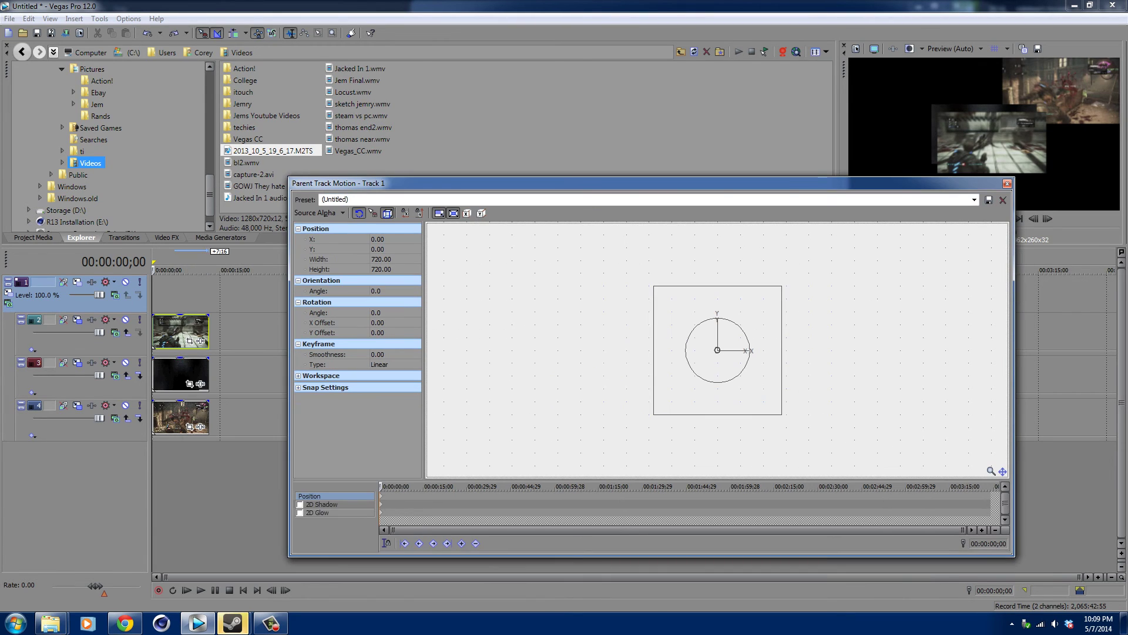
mouse_move(718, 350)
left_mouse_down()
mouse_move(651, 371)
mouse_move(729, 350)
mouse_move(719, 351)
left_mouse_up()
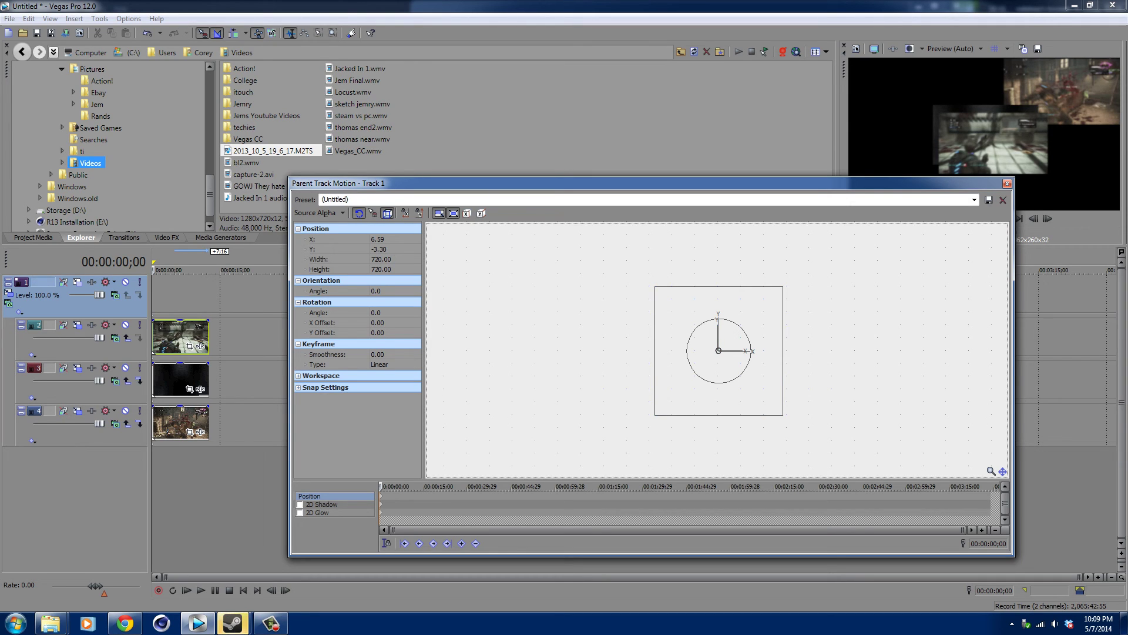
At 00:00:14;01, keyframe the parent motion moving the group down-left to X -405.31, Y -230.66
left_click_drag(392, 486, 422, 486)
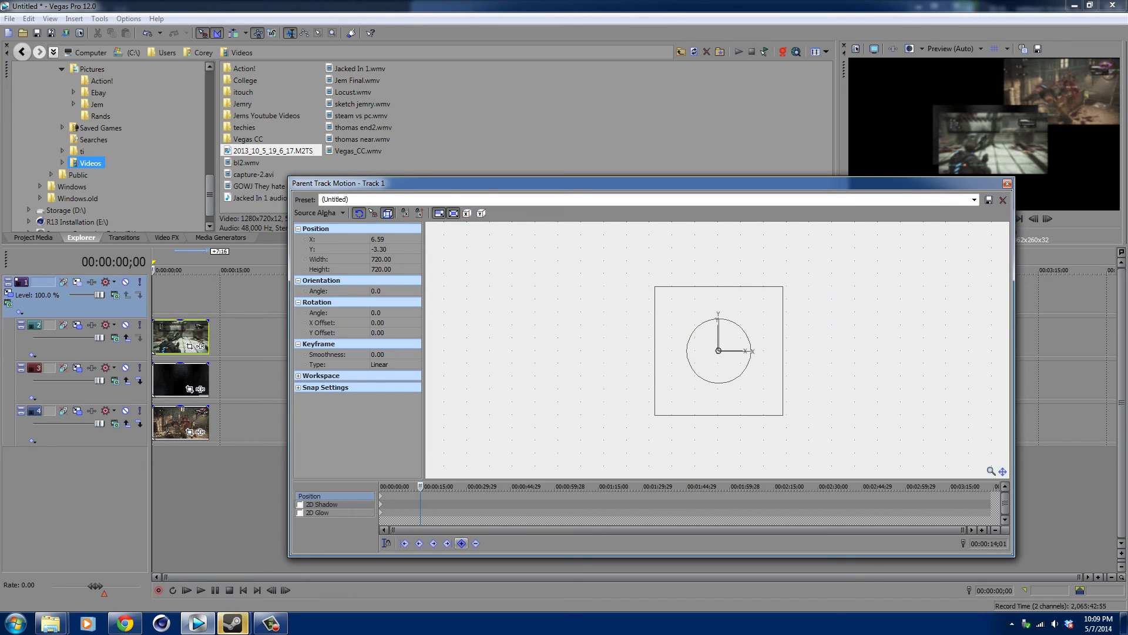
left_click_drag(719, 350, 685, 368)
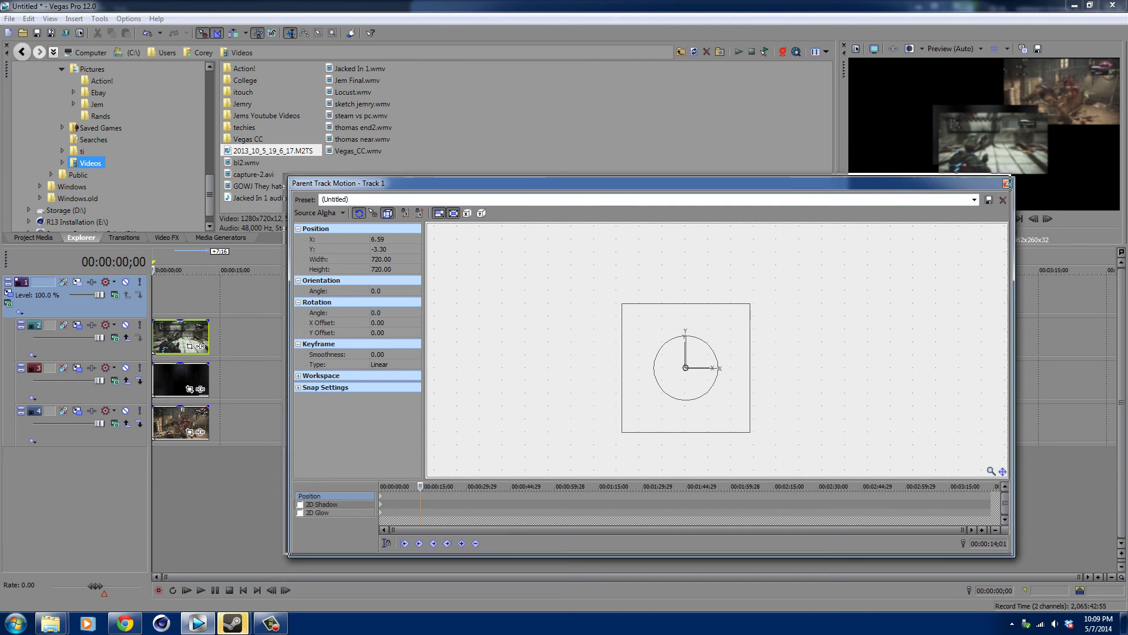
left_click_drag(529, 183, 342, 135)
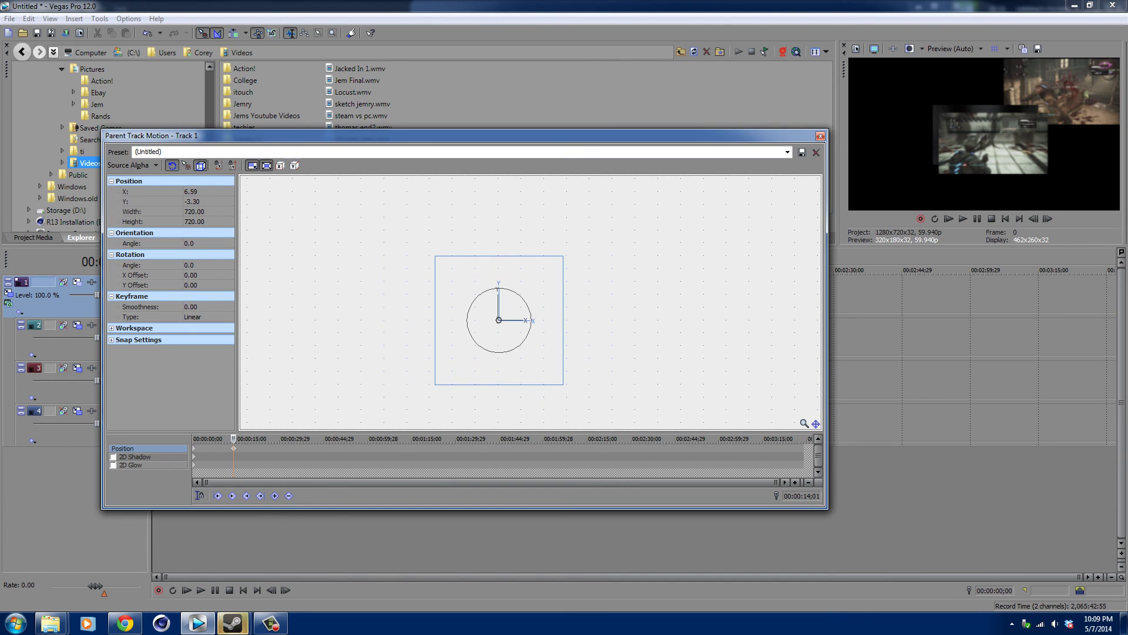
left_click_drag(499, 320, 426, 361)
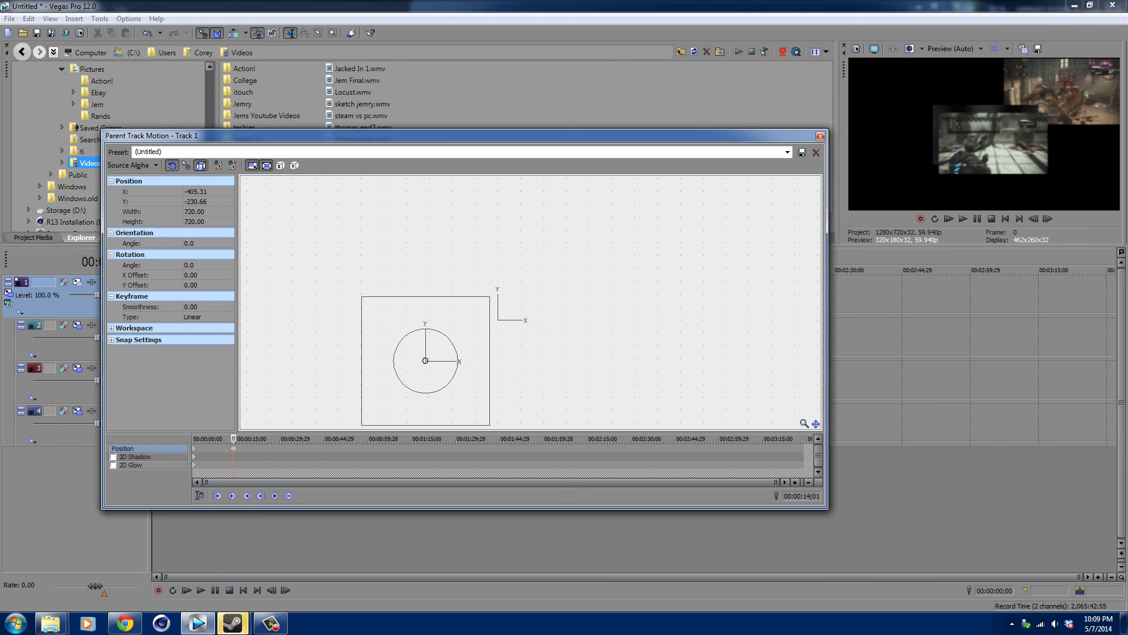
left_click(820, 136)
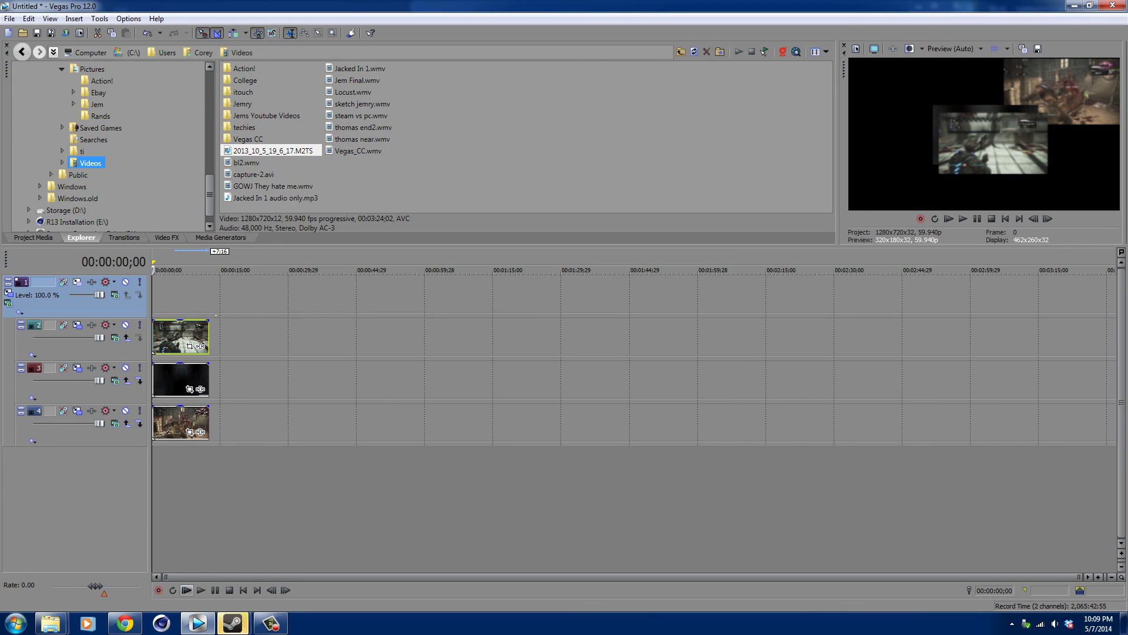
left_click(186, 590)
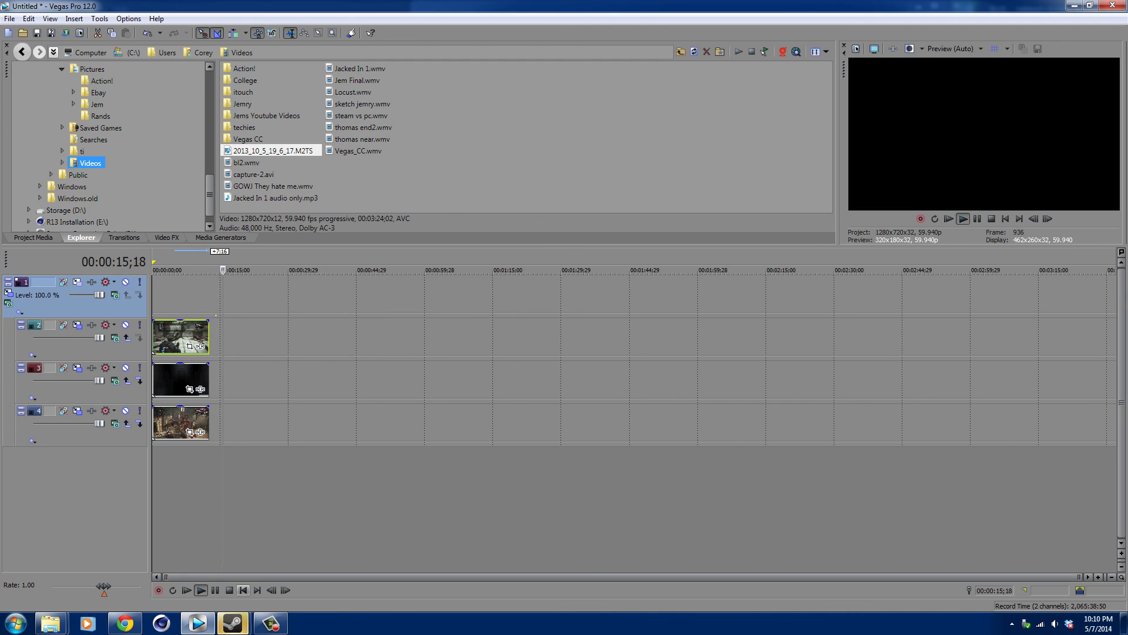
key("space")
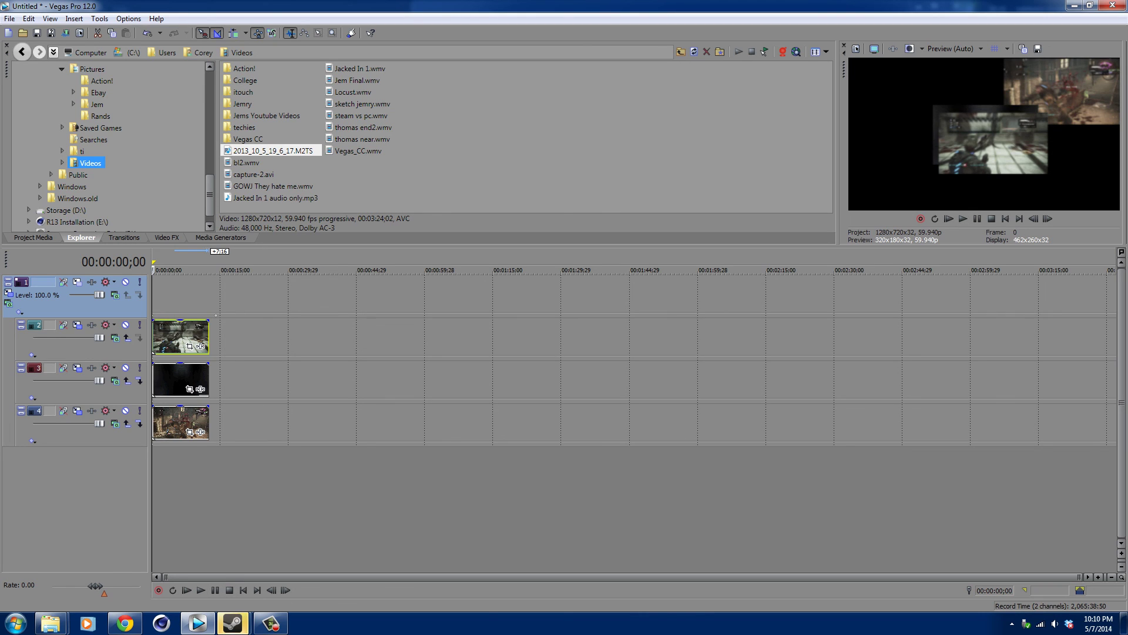